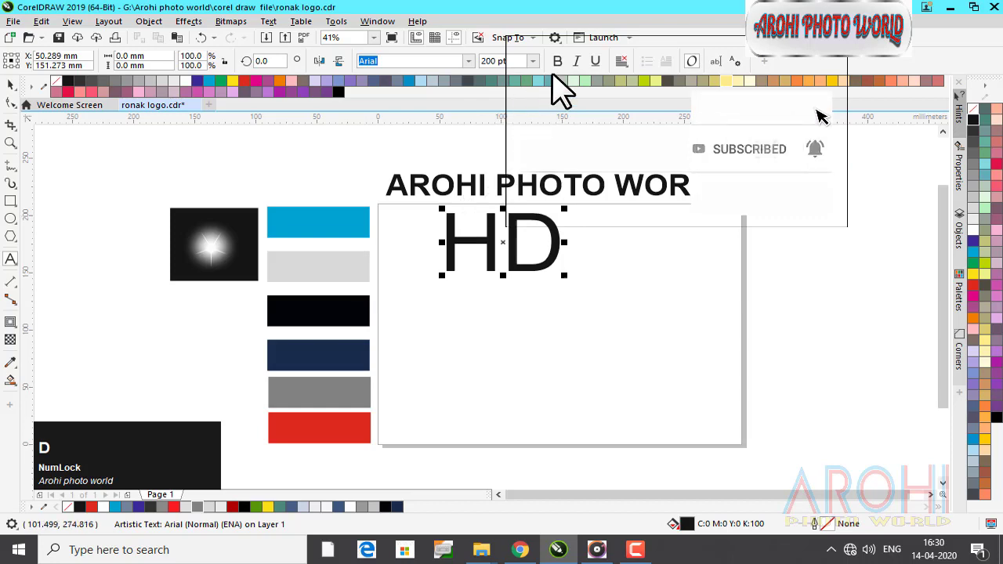
# Make both letters of the HD text bold
pyautogui.click(557, 61)
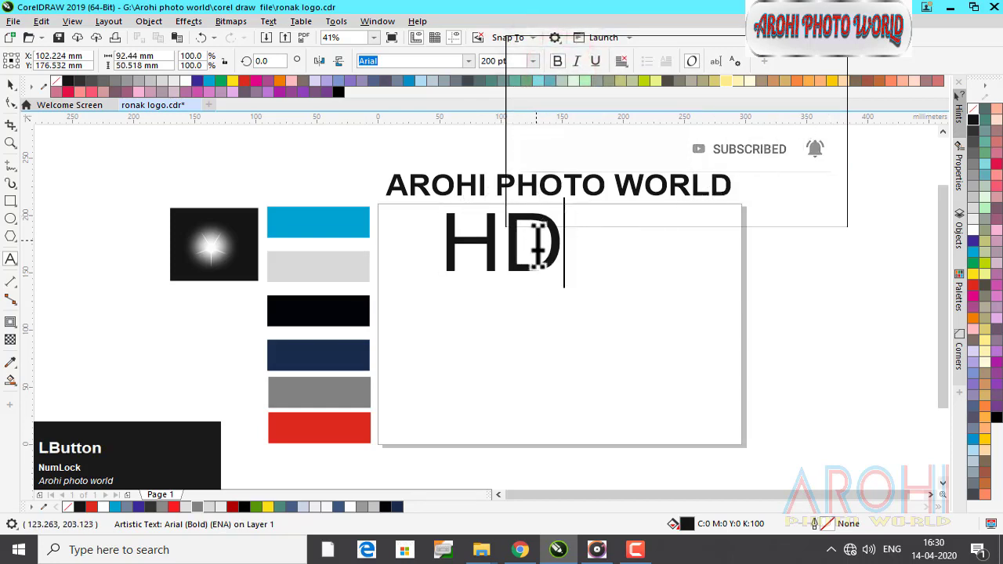
pyautogui.click(557, 61)
pyautogui.moveTo(563, 239); pyautogui.dragTo(447, 235)
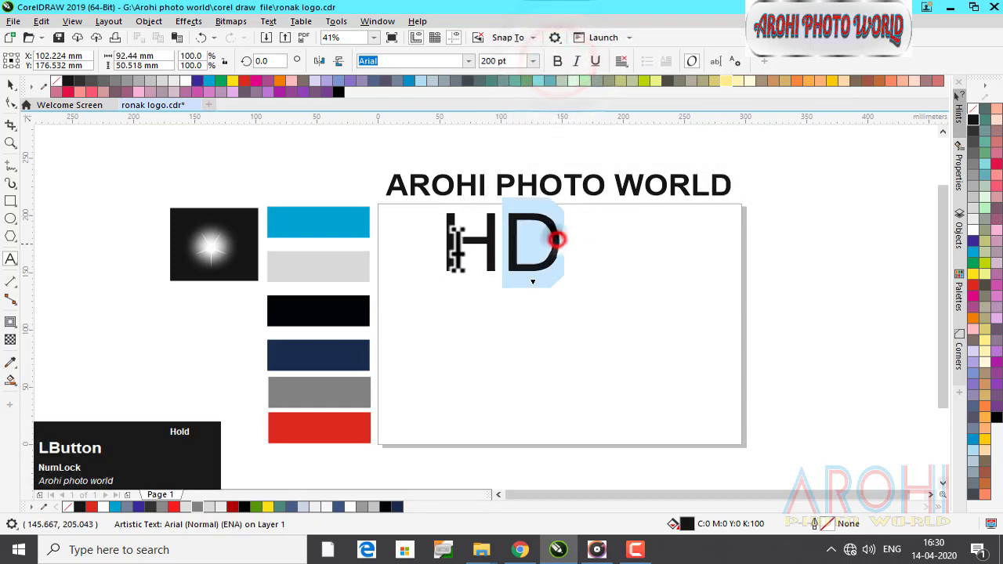
pyautogui.click(560, 61)
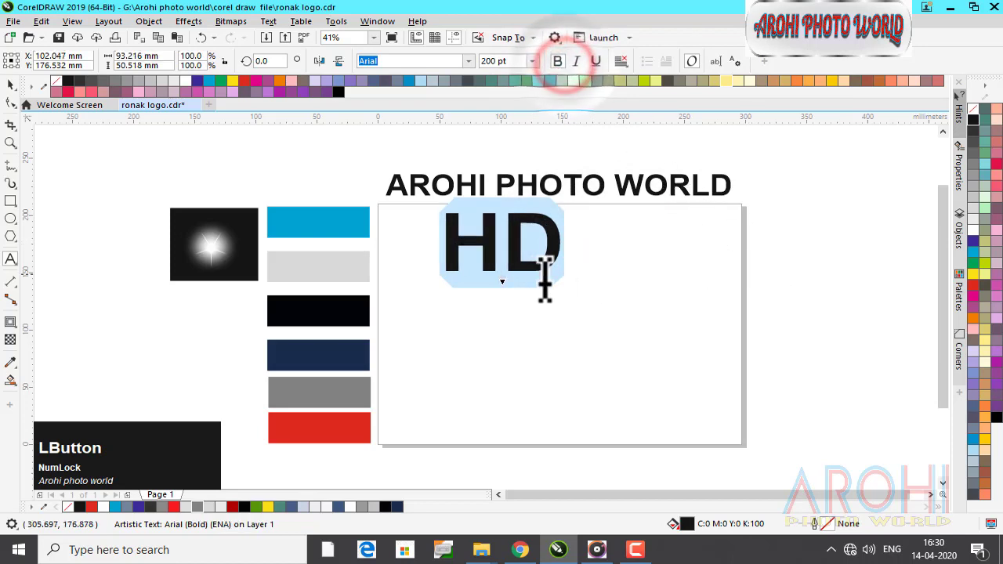
pyautogui.click(11, 84)
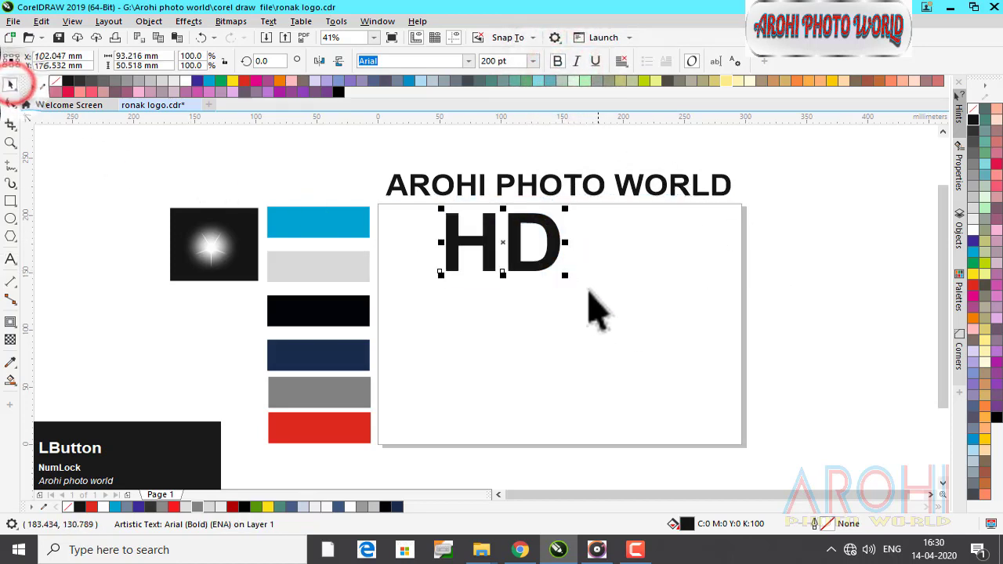
# Enlarge the HD text, centre it on the page, and scale it about its centre to roughly 138 × 75 mm
pyautogui.moveTo(567, 275); pyautogui.dragTo(739, 459)
pyautogui.press('p')
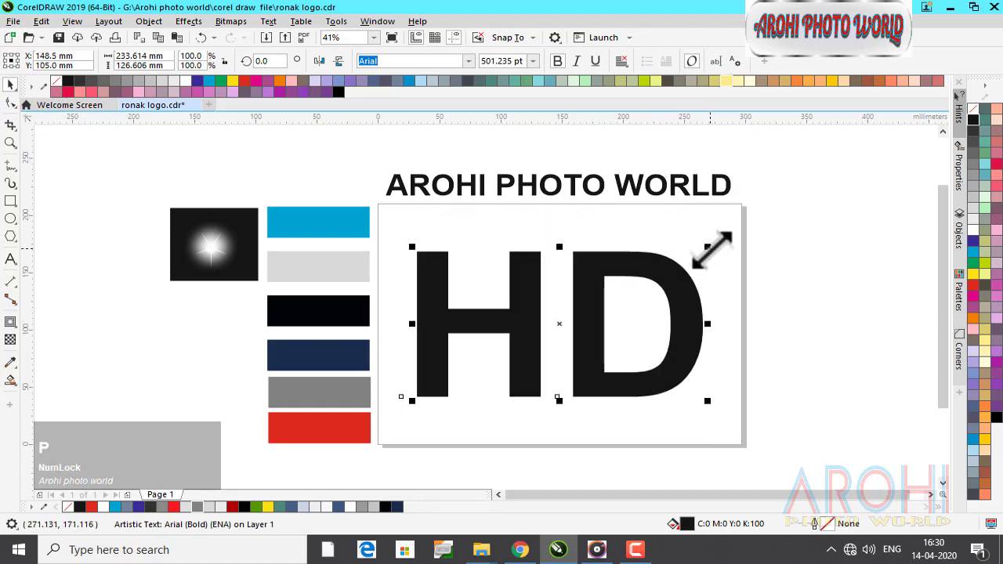
pyautogui.press('Num_Lock')
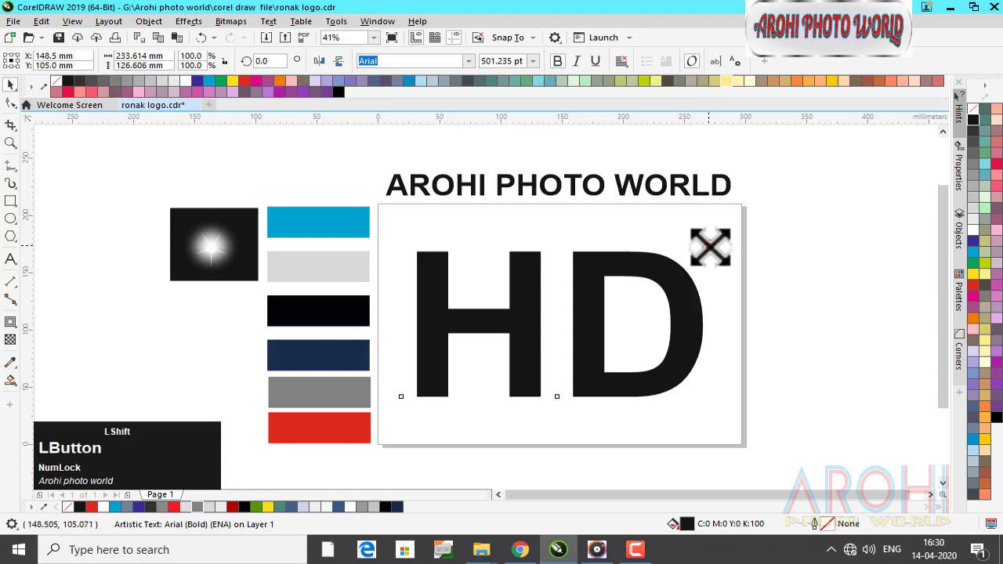
pyautogui.moveTo(709, 246); pyautogui.dragTo(658, 278)
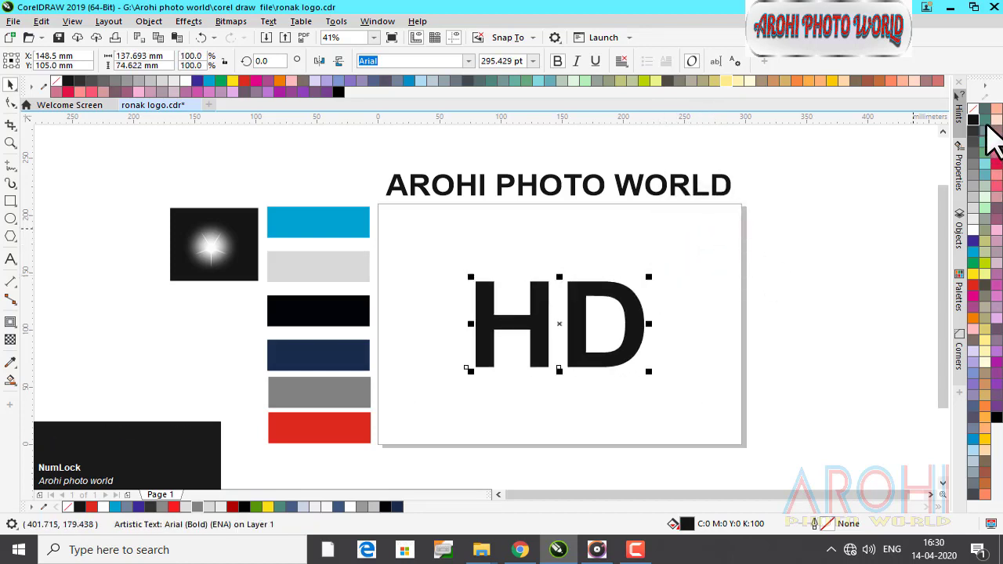
pyautogui.click(784, 287)
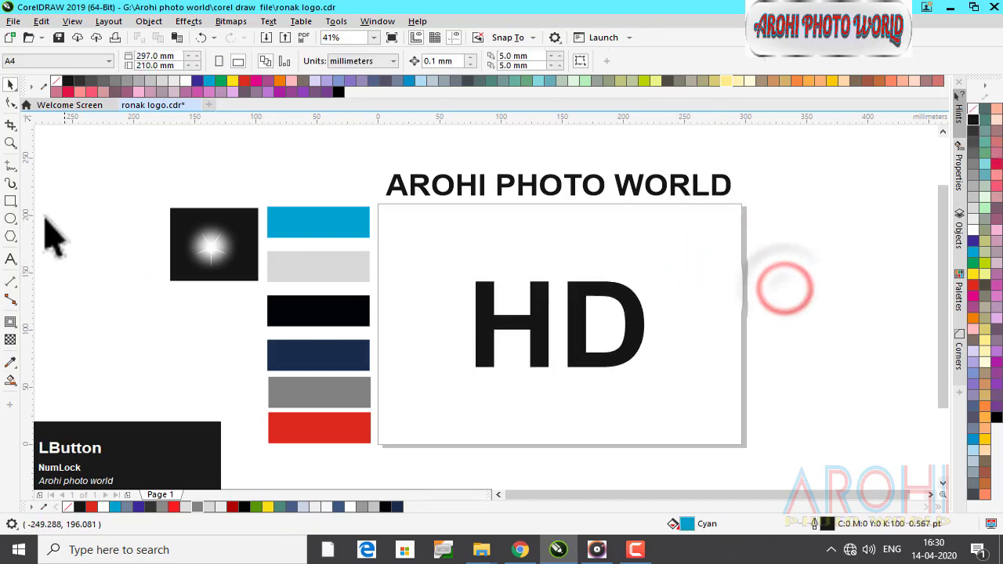
# Draw a circle about 178 mm in diameter over the HD text
pyautogui.click(11, 220)
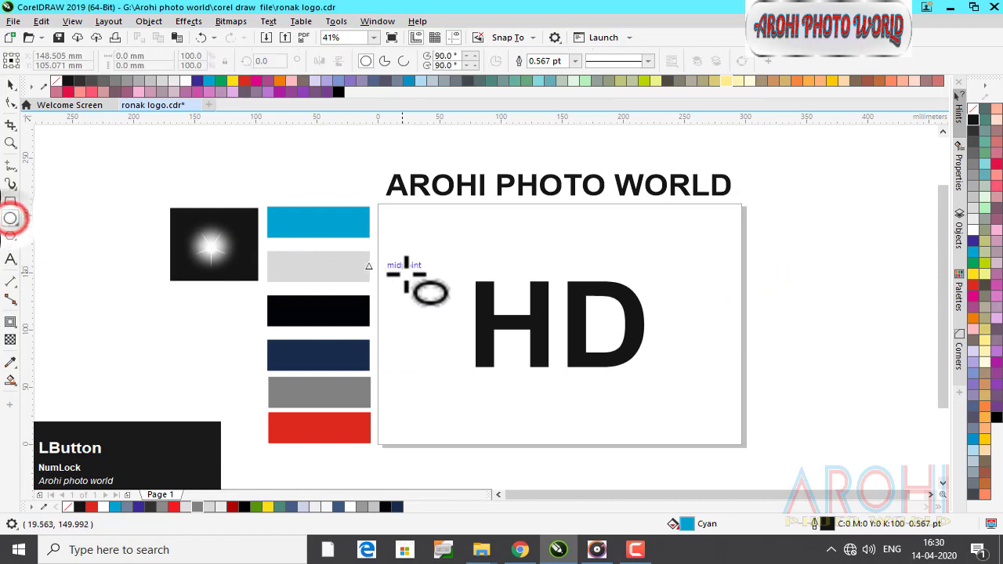
pyautogui.moveTo(436, 257); pyautogui.dragTo(654, 392)
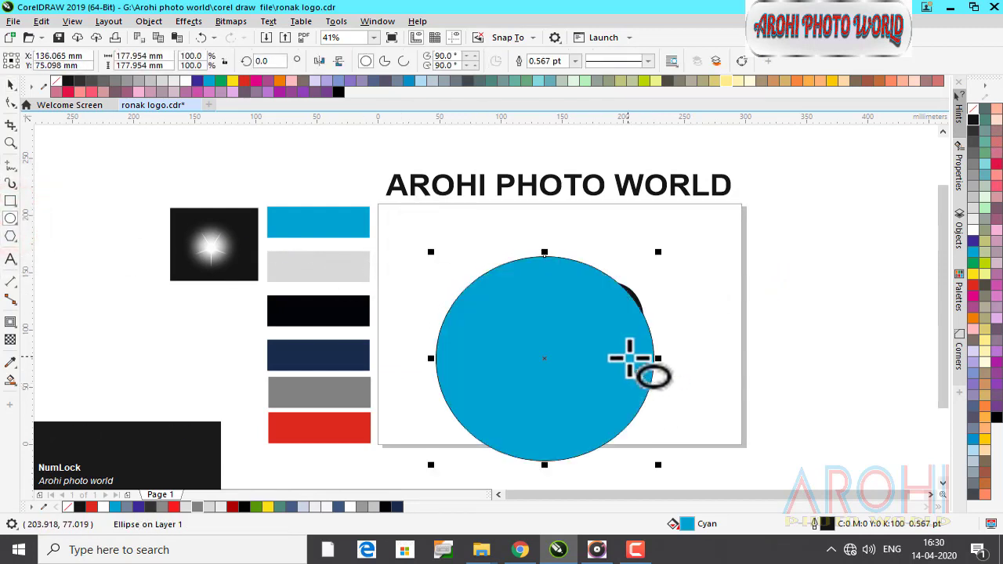
pyautogui.doubleClick(686, 524)
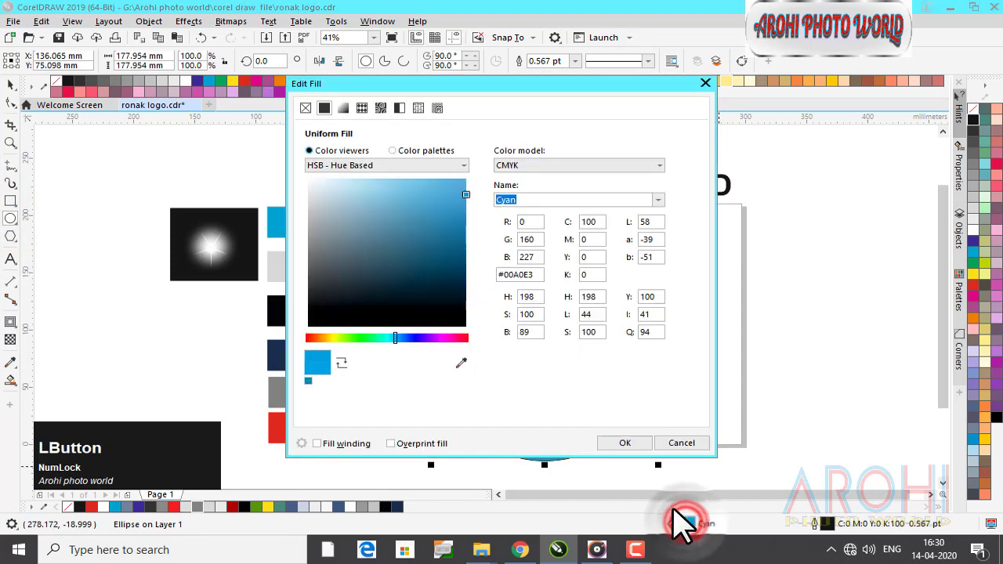
pyautogui.click(707, 82)
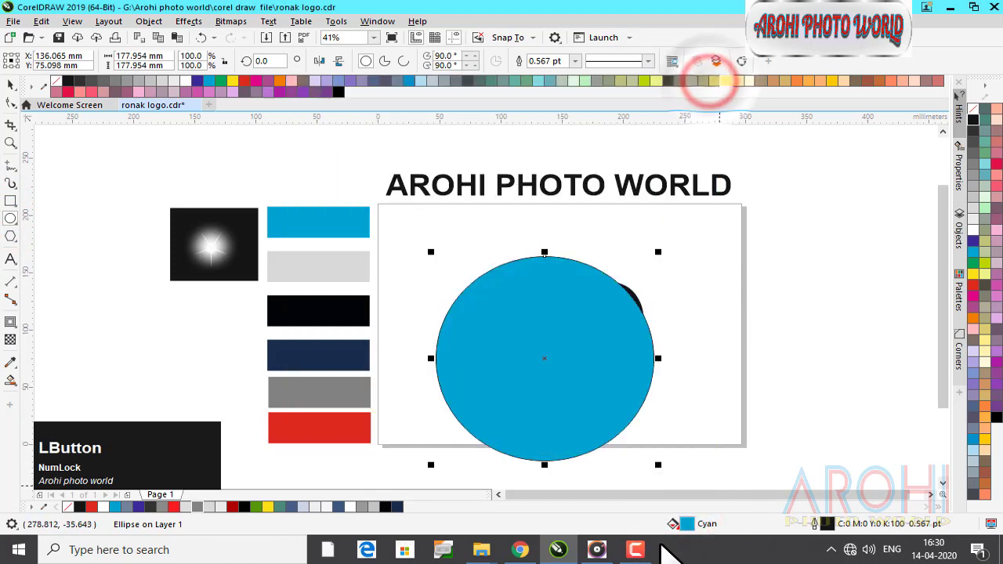
pyautogui.click(635, 550)
pyautogui.click(634, 550)
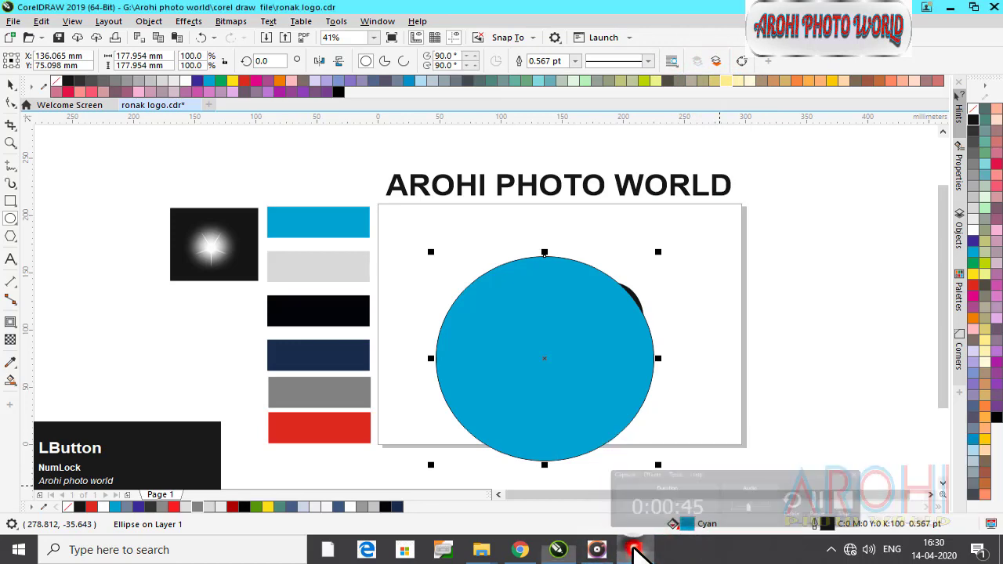
# Set the large circle's fill to none, keeping only its outline, and deselect it
pyautogui.doubleClick(683, 523)
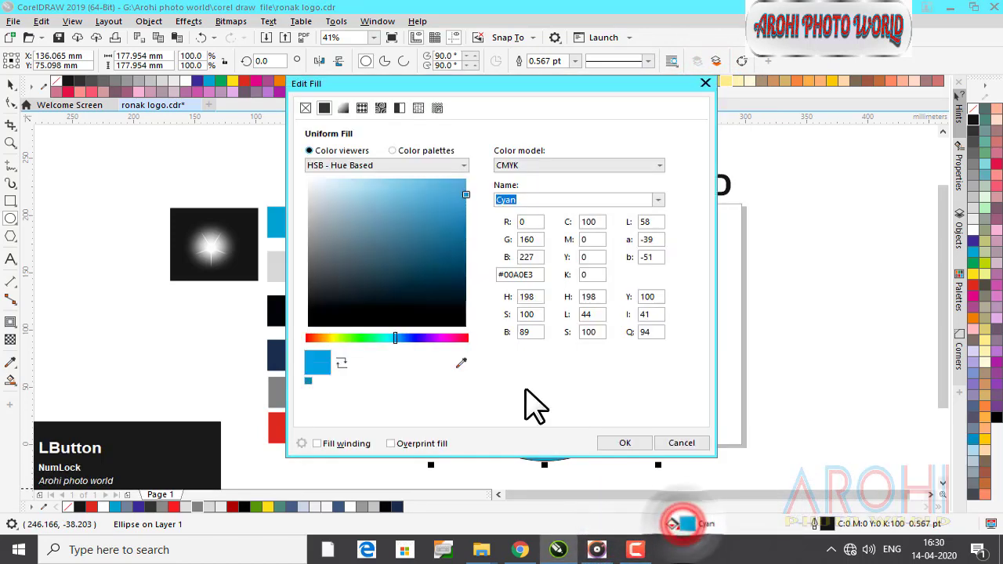
pyautogui.click(308, 104)
pyautogui.click(626, 443)
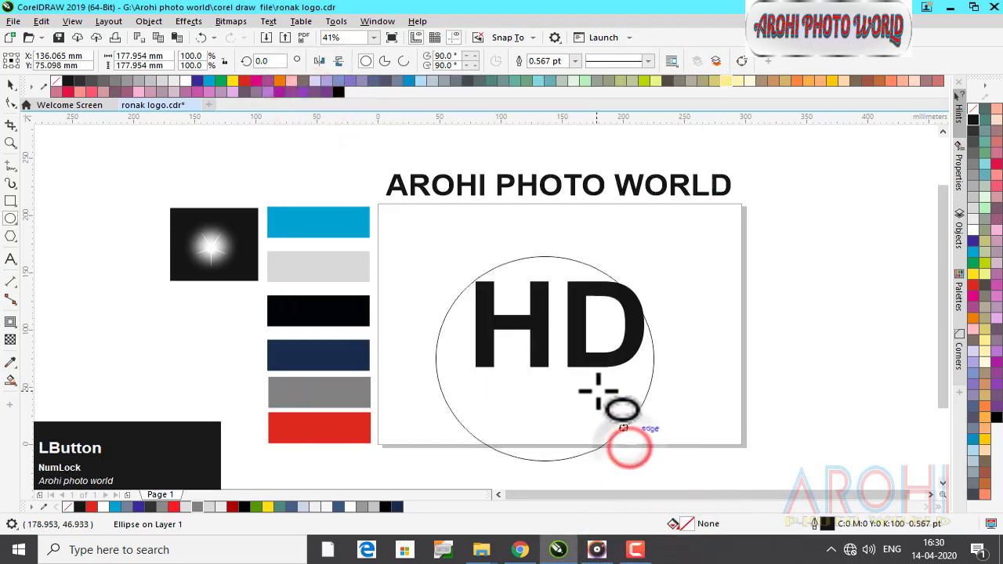
pyautogui.click(12, 84)
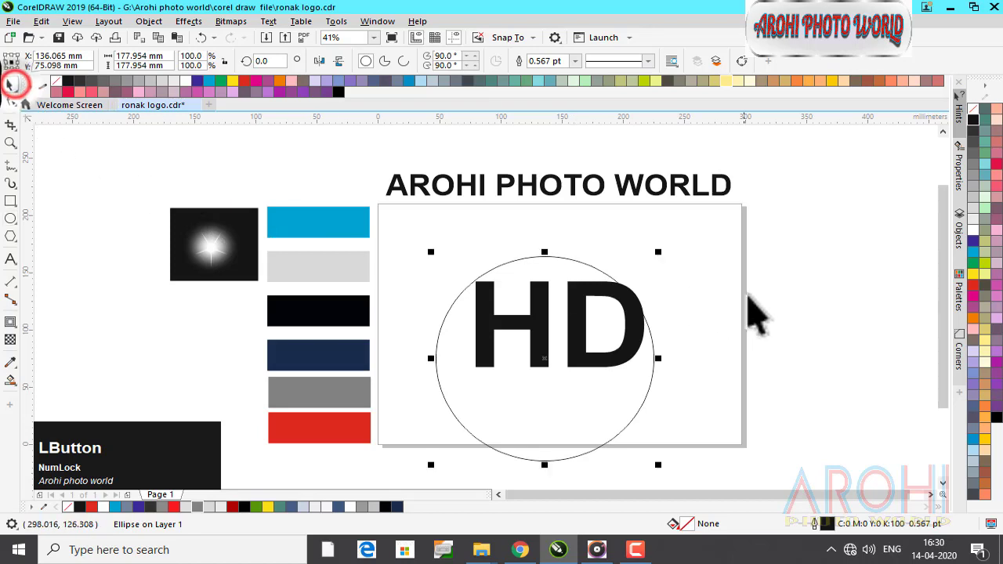
pyautogui.click(787, 283)
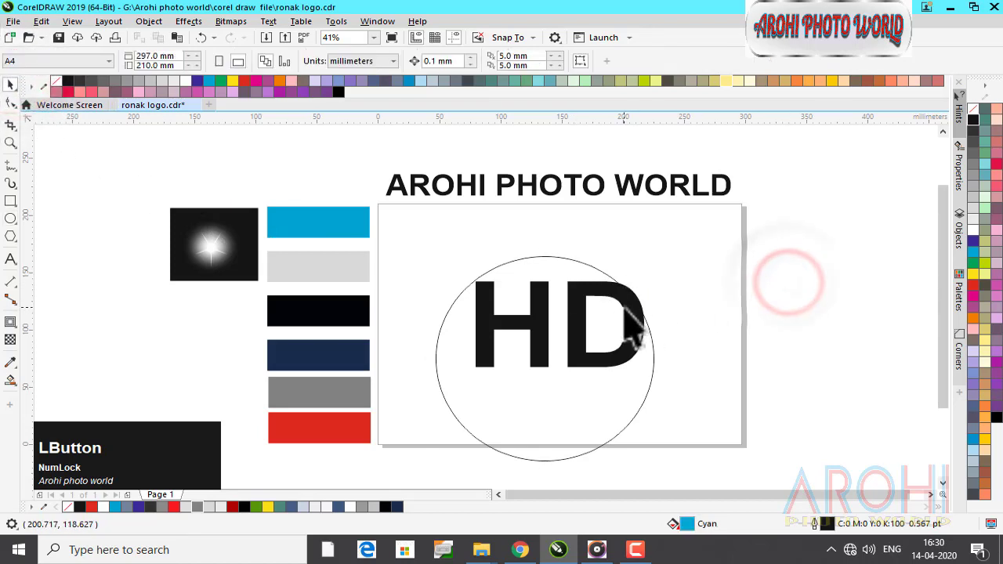
pyautogui.moveTo(494, 255); pyautogui.dragTo(409, 459)
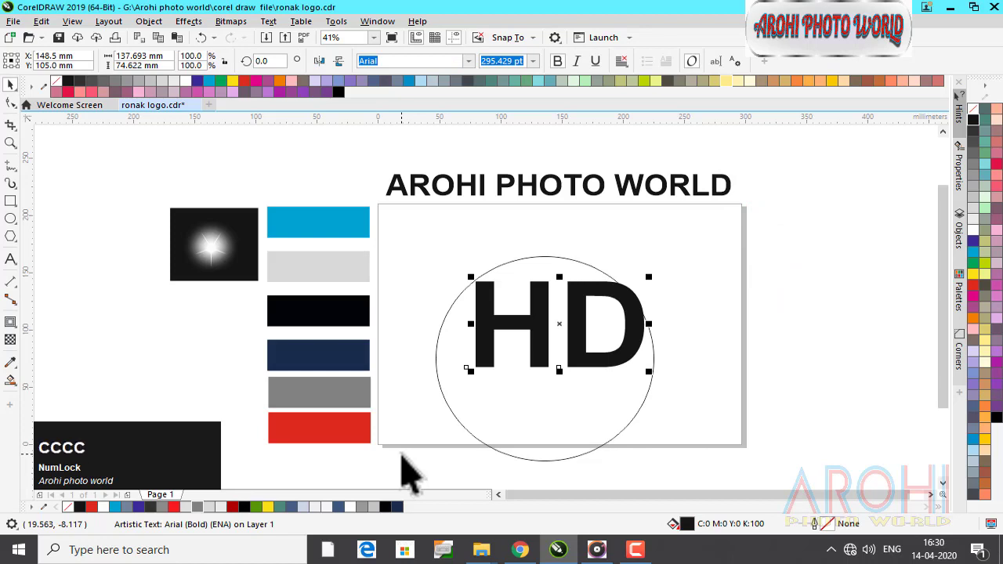
pyautogui.click(787, 340)
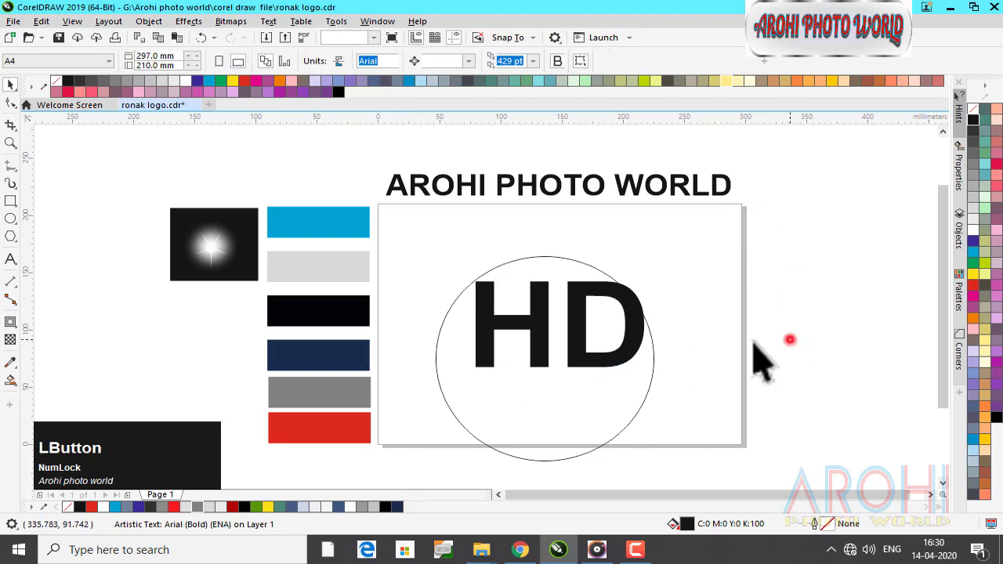
pyautogui.click(577, 343)
pyautogui.click(713, 423)
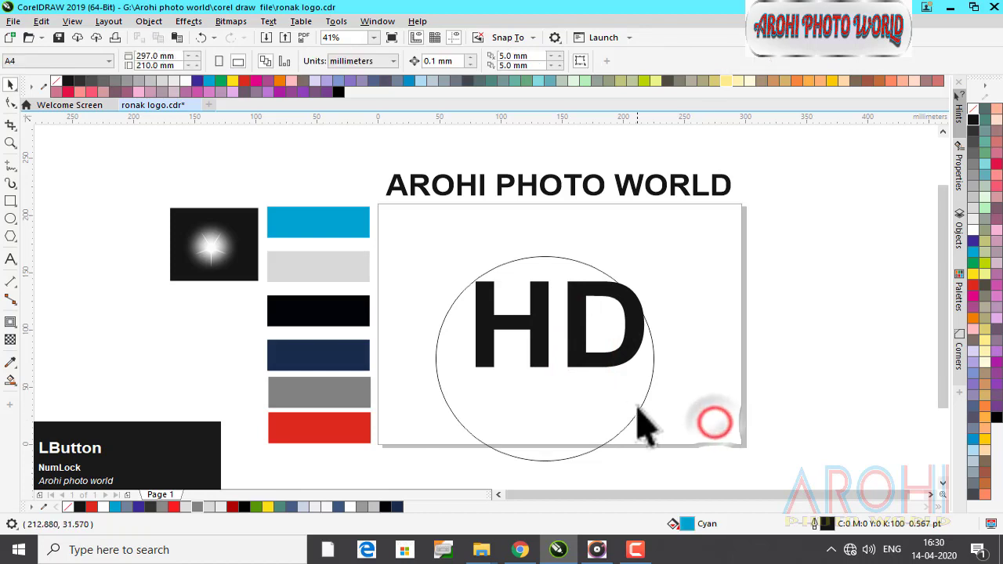
pyautogui.click(640, 408)
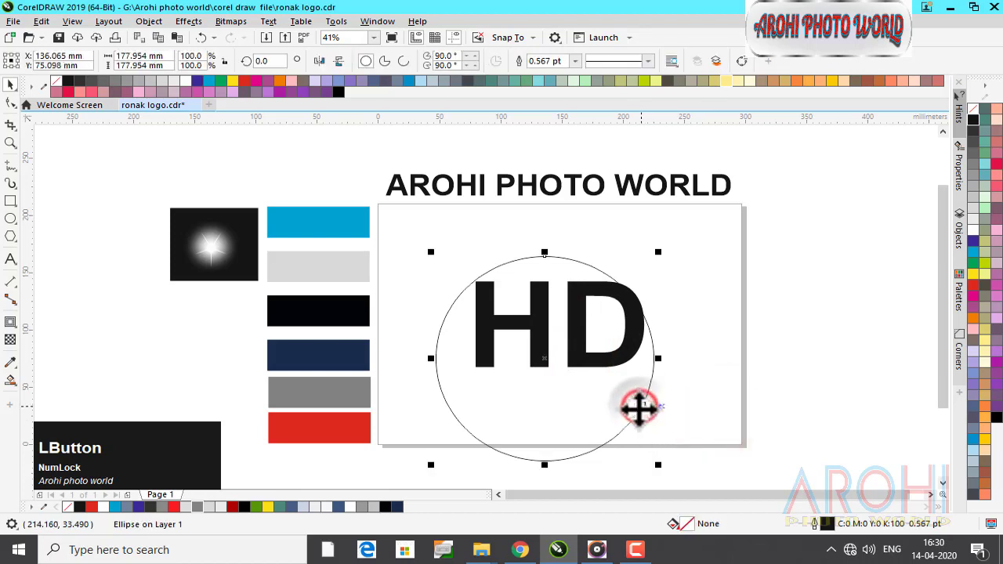
pyautogui.keyDown('shift'); pyautogui.click(578, 358); pyautogui.keyUp('shift')
pyautogui.click(577, 361)
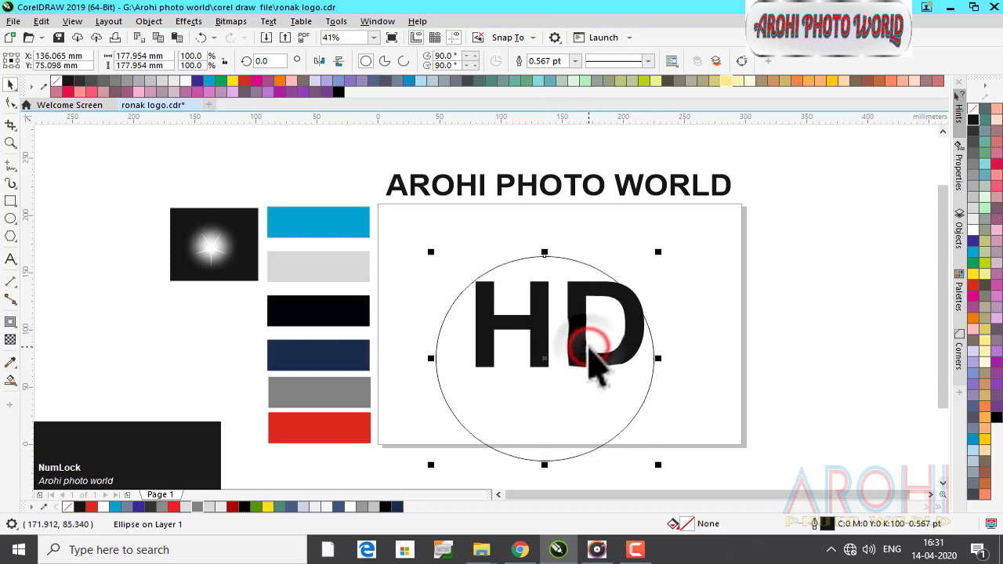
# Align the HD text with the circle's centre, both horizontally and vertically
pyautogui.click(589, 357)
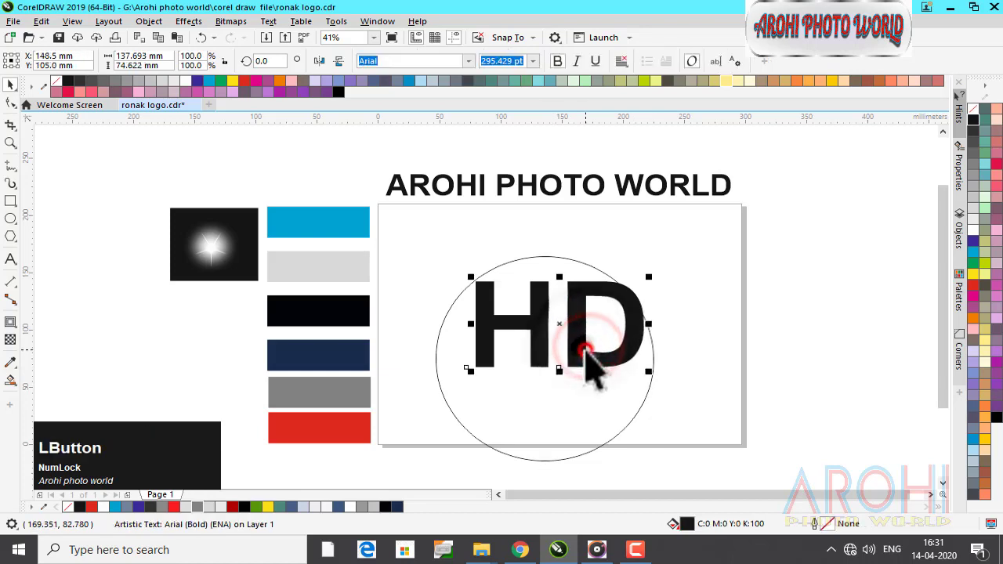
pyautogui.keyDown('shift'); pyautogui.click(617, 434); pyautogui.keyUp('shift')
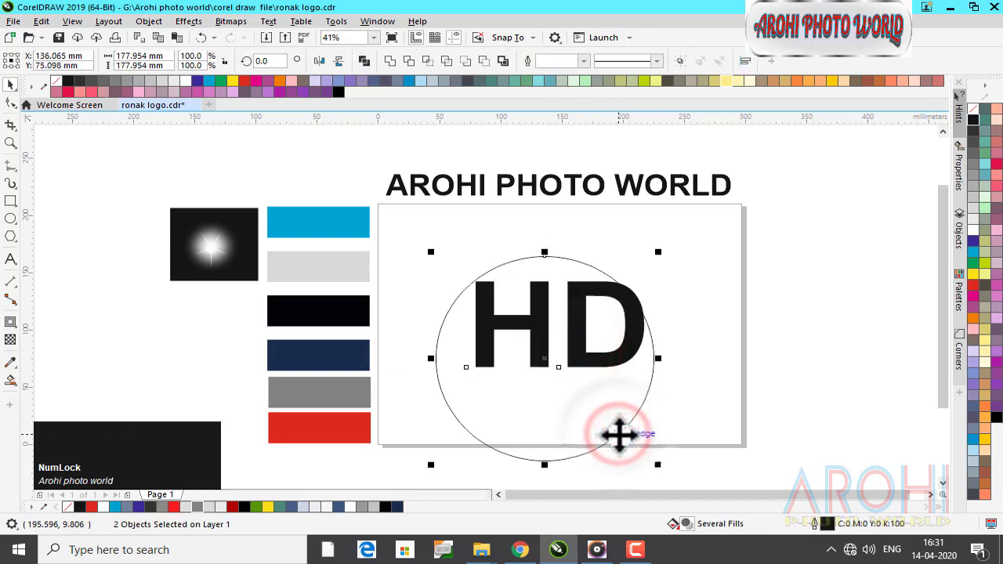
pyautogui.press('c')
pyautogui.press('c')
pyautogui.press('e')
pyautogui.press('c')
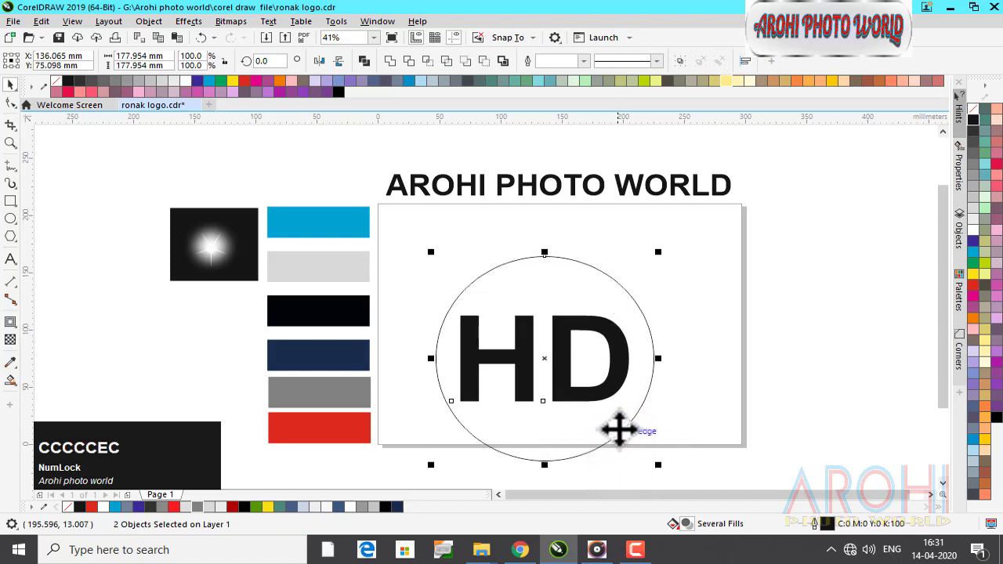
# Move the circle and HD text together so they fit inside the page, centred at about X 139.3 mm, Y 109.7 mm
pyautogui.moveTo(773, 217); pyautogui.dragTo(413, 492)
pyautogui.moveTo(552, 333); pyautogui.dragTo(561, 327)
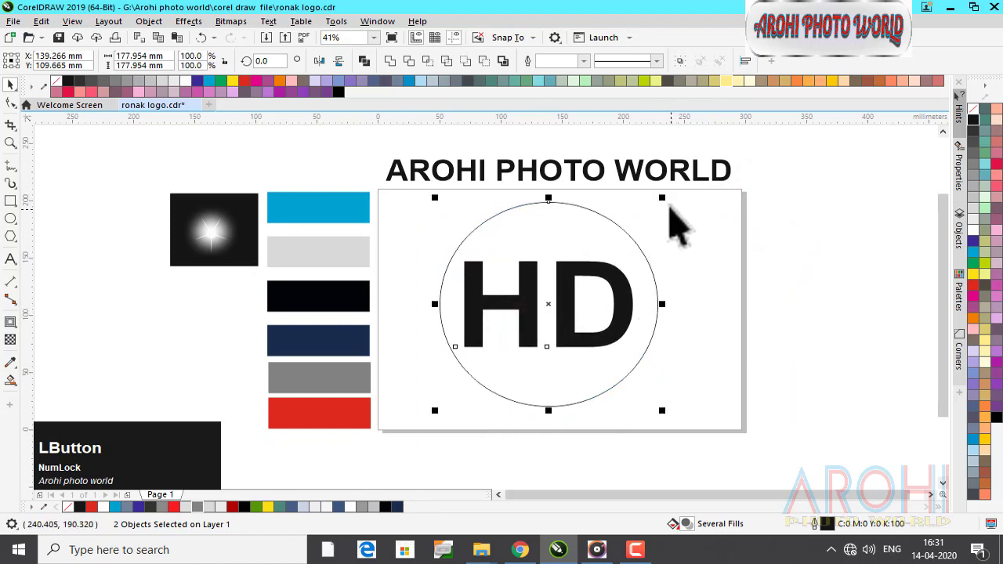
pyautogui.click(772, 258)
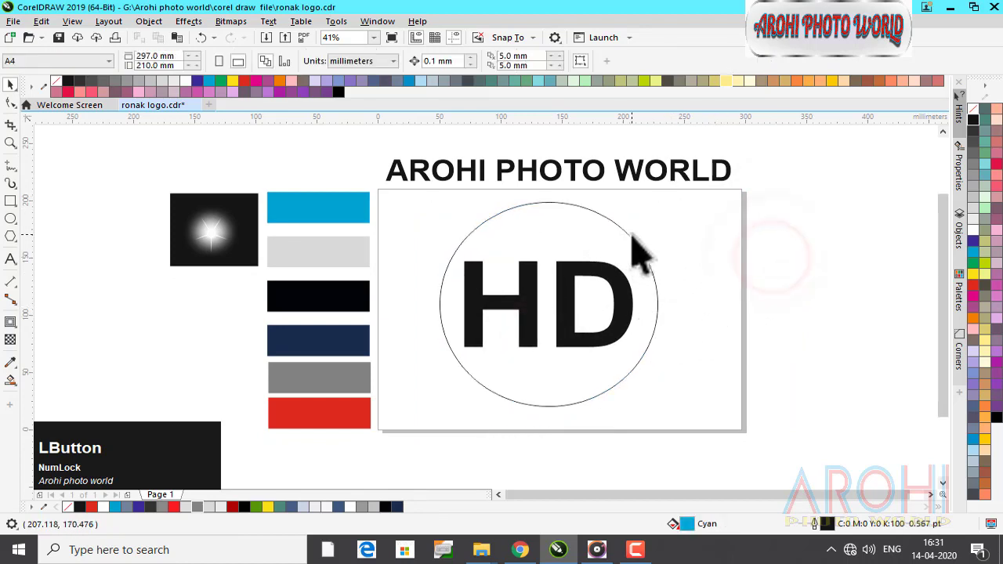
# Create a smaller concentric copy of the circle, about 155 mm in diameter
pyautogui.click(632, 238)
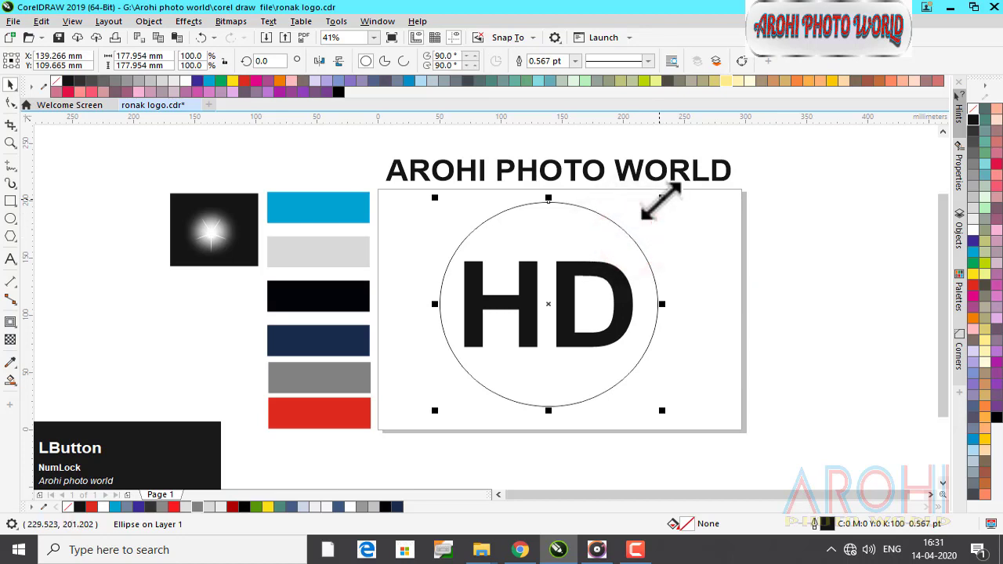
pyautogui.moveTo(661, 201); pyautogui.dragTo(646, 212)
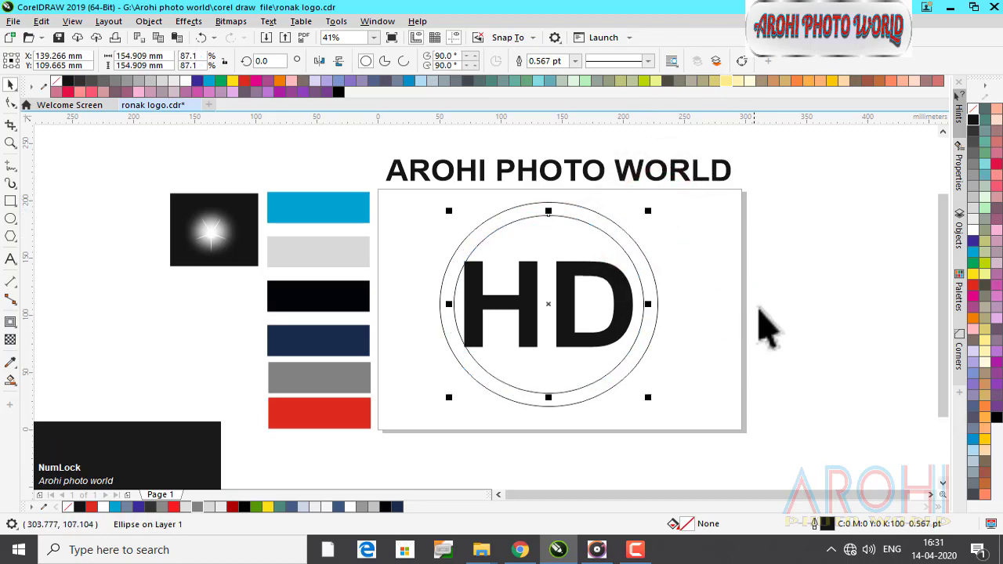
pyautogui.click(810, 316)
# Remove the HD text's fill and give the letters a thin black outline
pyautogui.click(629, 321)
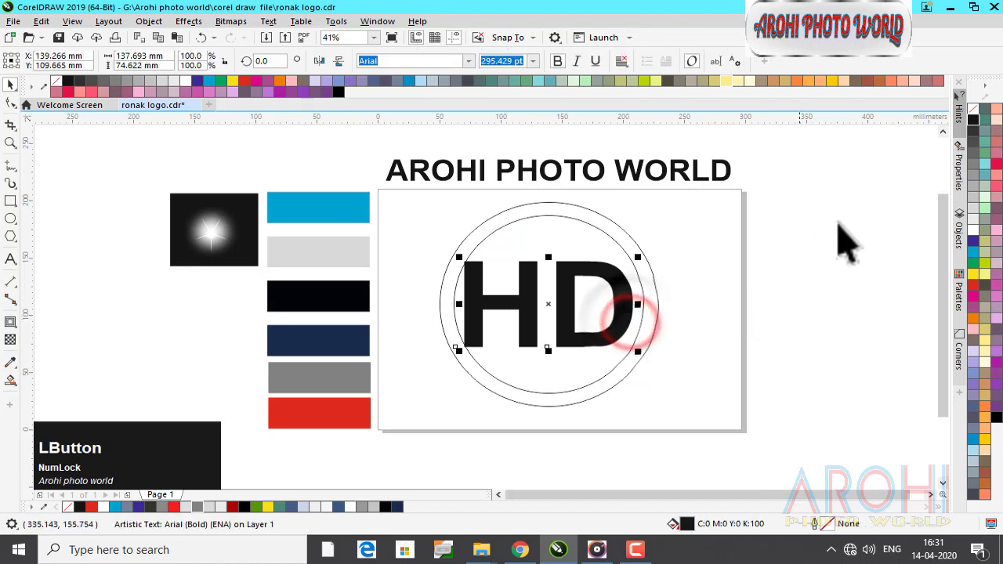
pyautogui.click(969, 110)
pyautogui.rightClick(972, 117)
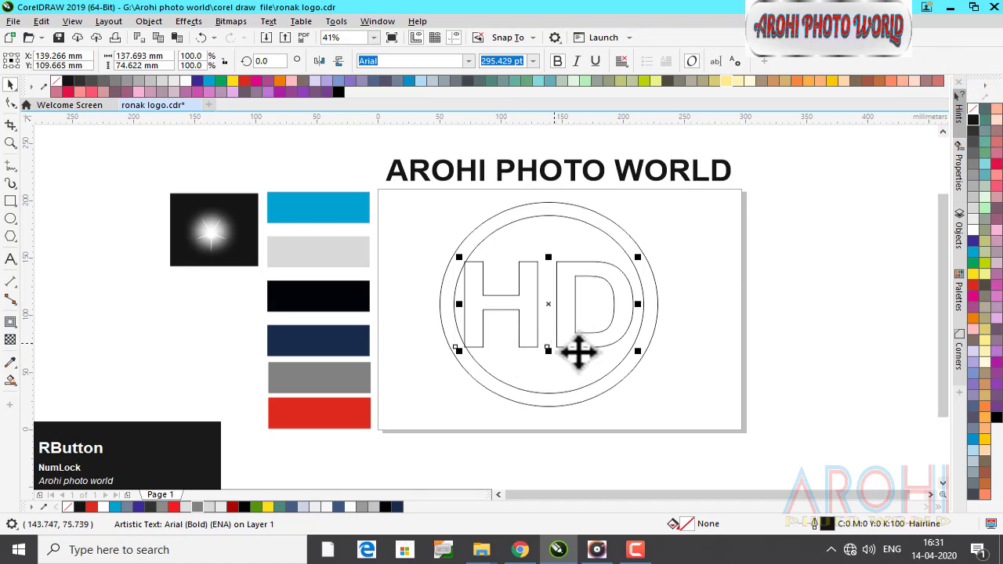
pyautogui.click(812, 331)
# Draw a straight diagonal line from below the H's right leg to the D's upper outer curve, spanning about 81 × 74 mm
pyautogui.scroll(2, 582, 369)
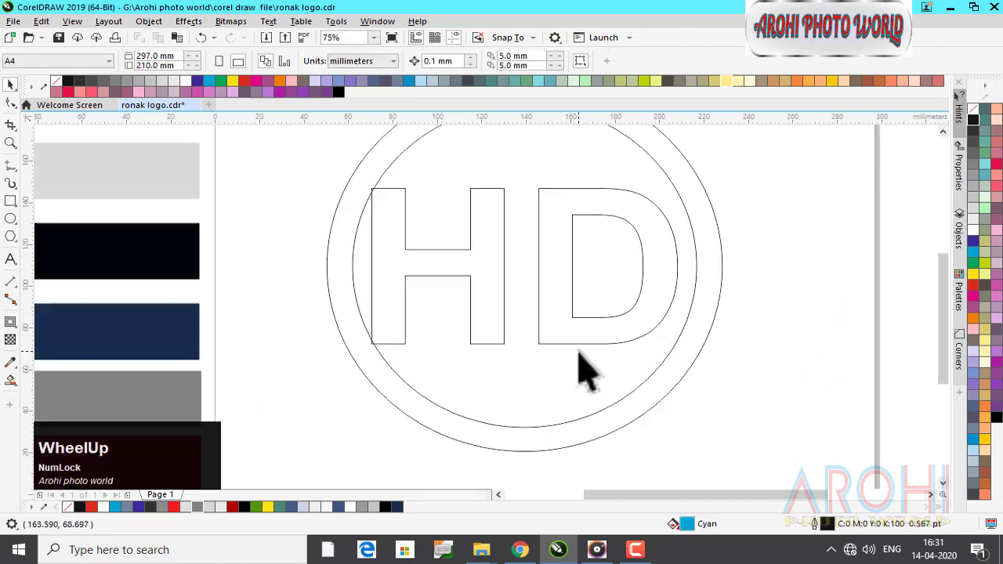
pyautogui.click(9, 166)
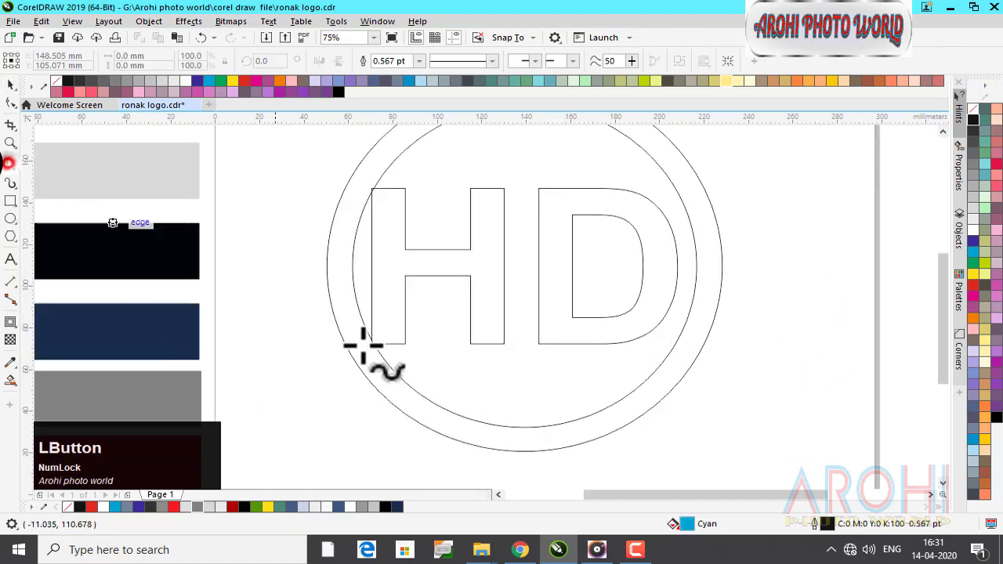
pyautogui.click(480, 350)
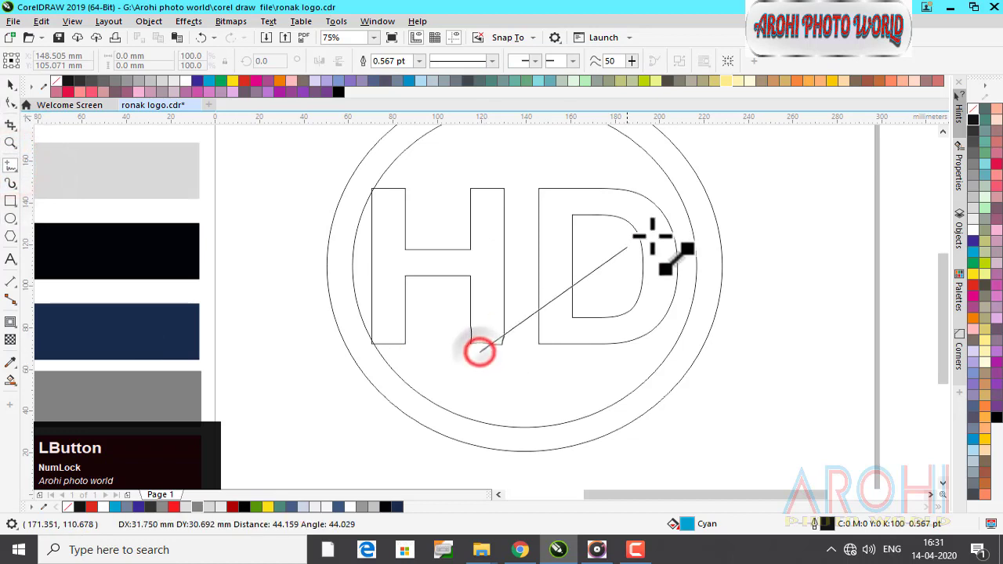
pyautogui.click(661, 198)
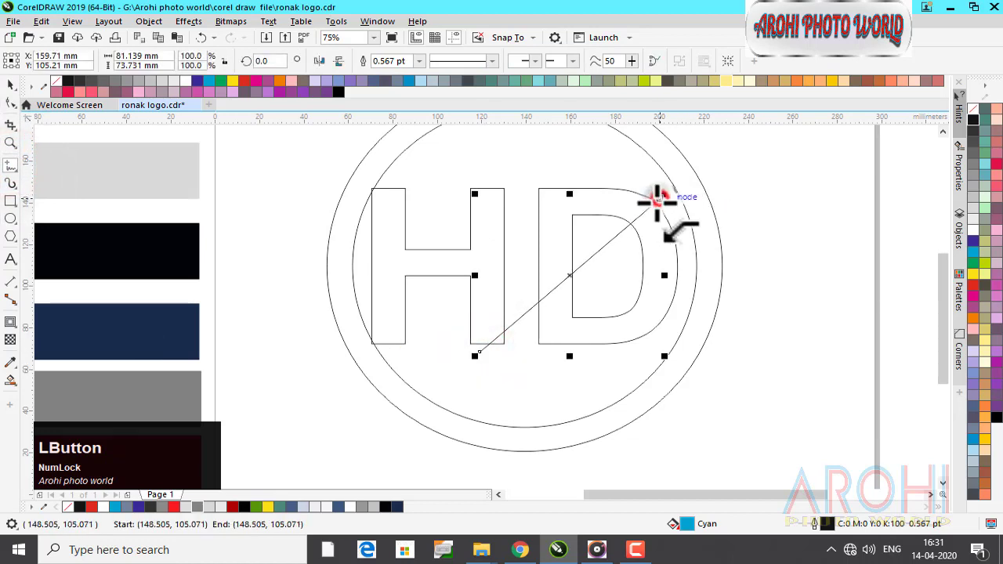
# Convert the straight diagonal line to a curve and bow its middle up toward the gap between H and D
pyautogui.click(10, 102)
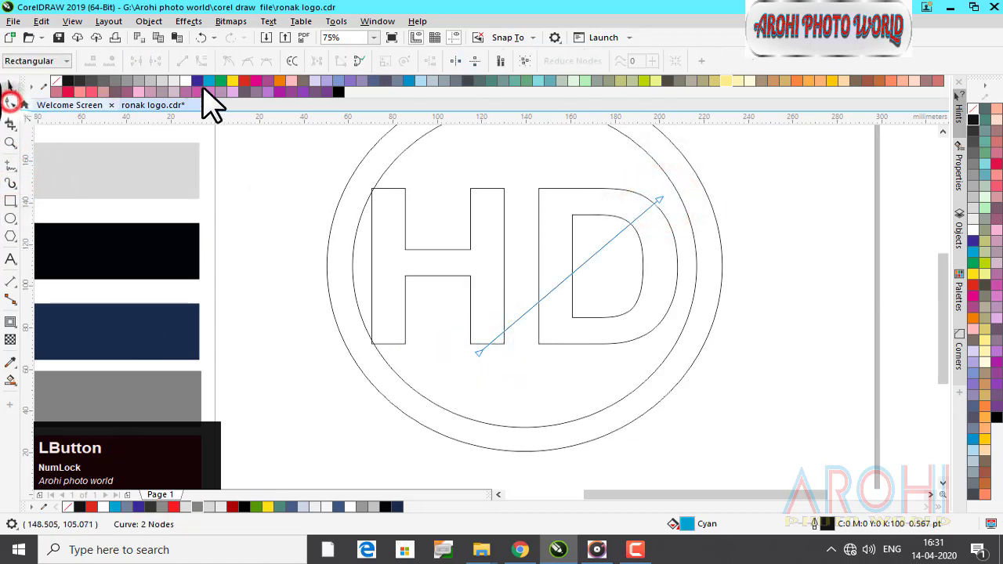
pyautogui.click(292, 63)
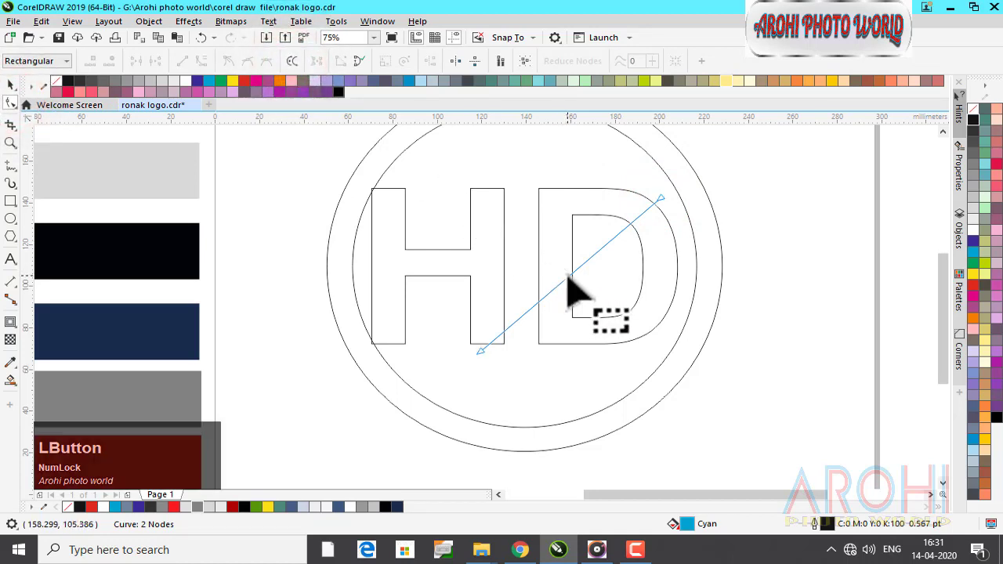
pyautogui.moveTo(567, 277); pyautogui.dragTo(560, 276)
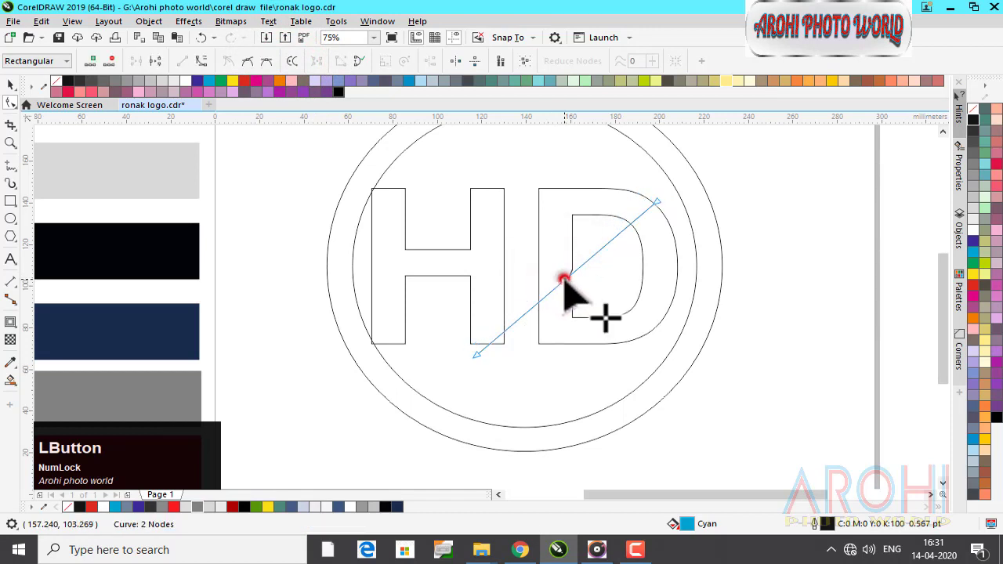
pyautogui.rightClick(563, 280)
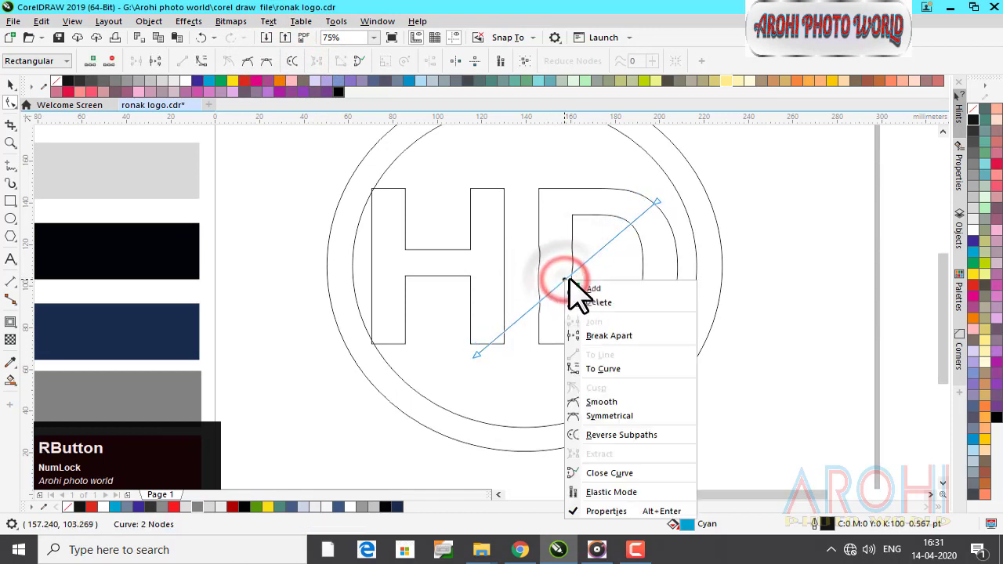
pyautogui.click(608, 368)
pyautogui.moveTo(564, 278); pyautogui.dragTo(544, 254)
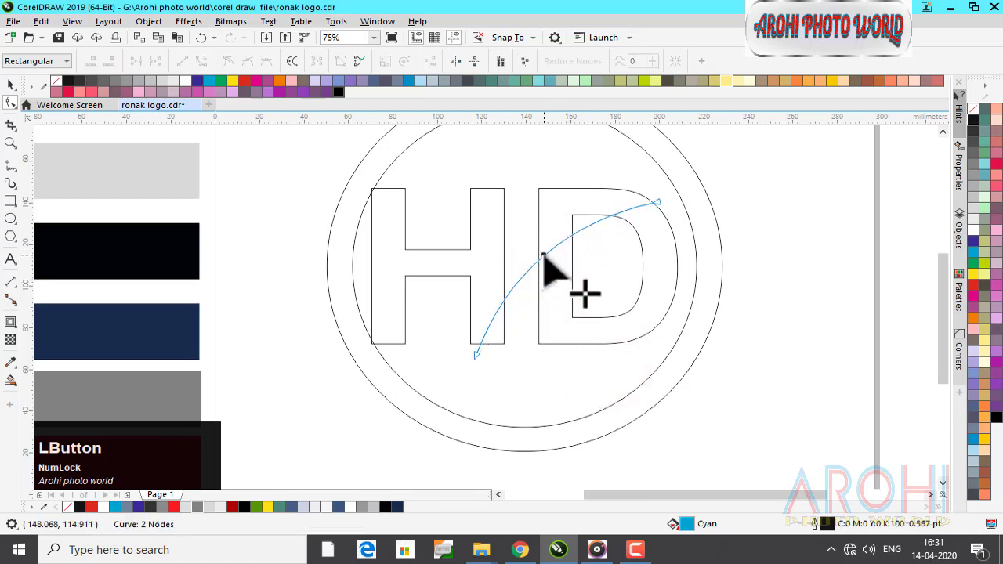
pyautogui.click(10, 84)
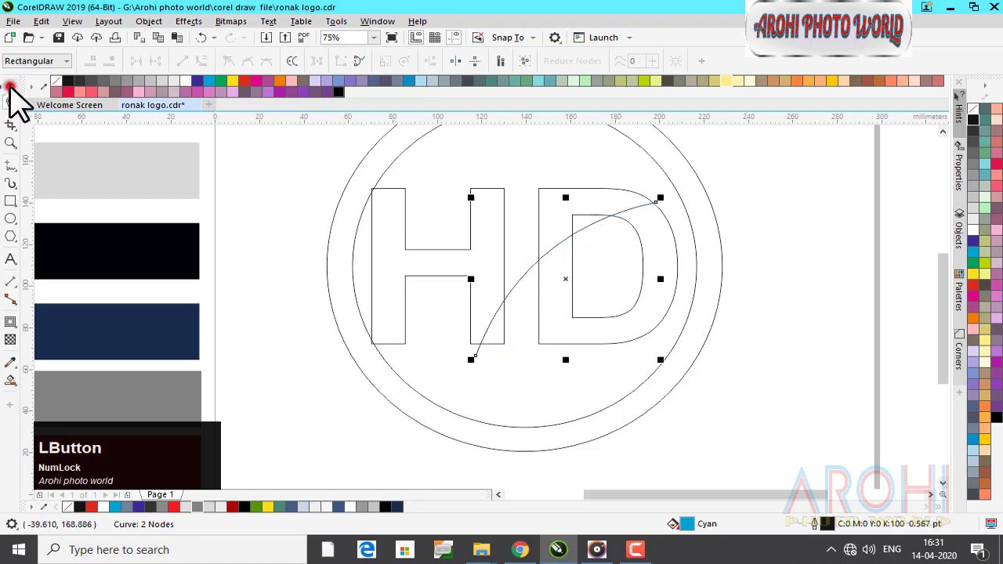
pyautogui.click(781, 270)
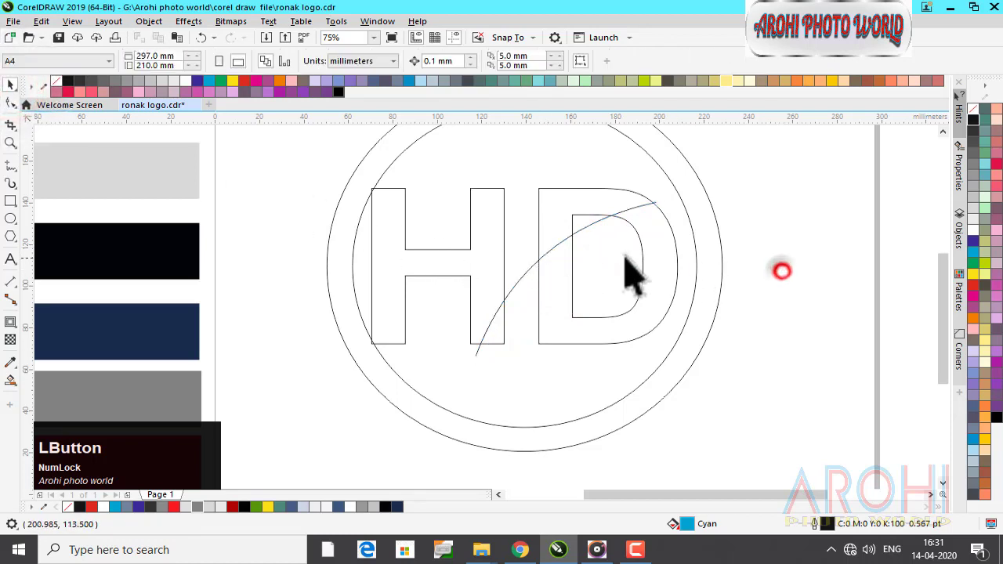
# Duplicate the curved line, offsetting the copy about 3 mm to the right and 2 mm down
pyautogui.click(557, 243)
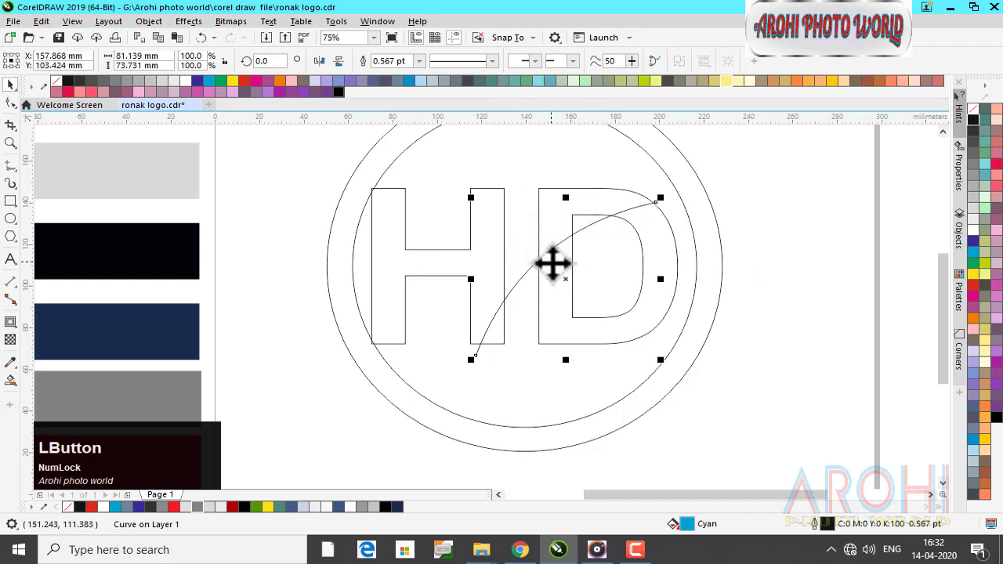
pyautogui.moveTo(550, 261); pyautogui.dragTo(551, 261)
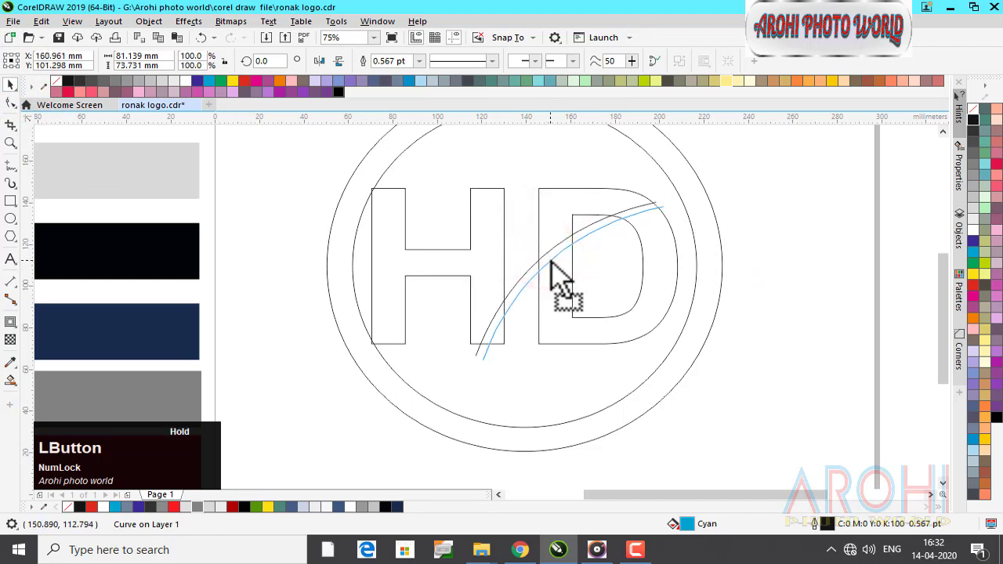
pyautogui.click(782, 293)
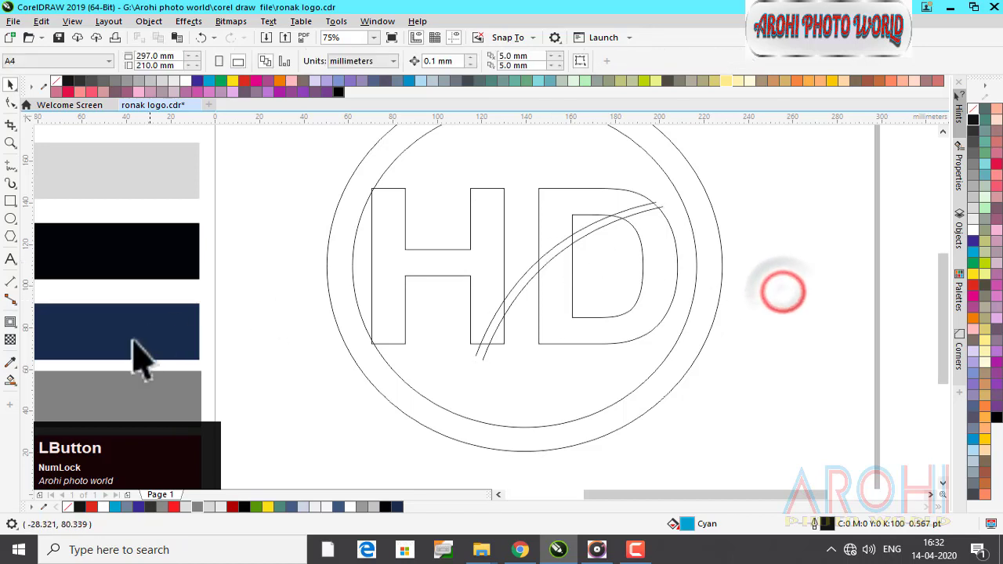
pyautogui.click(13, 384)
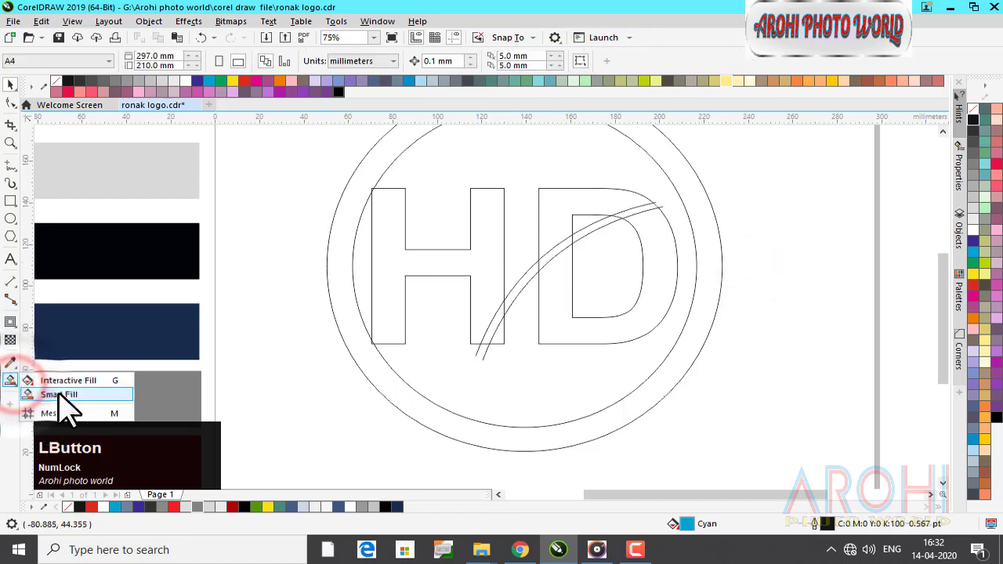
pyautogui.click(58, 395)
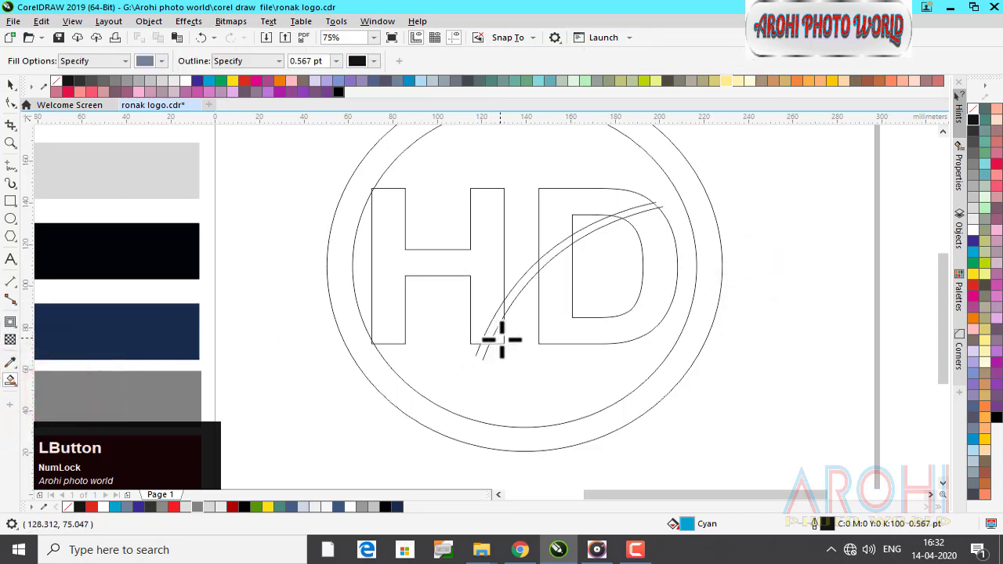
pyautogui.click(10, 85)
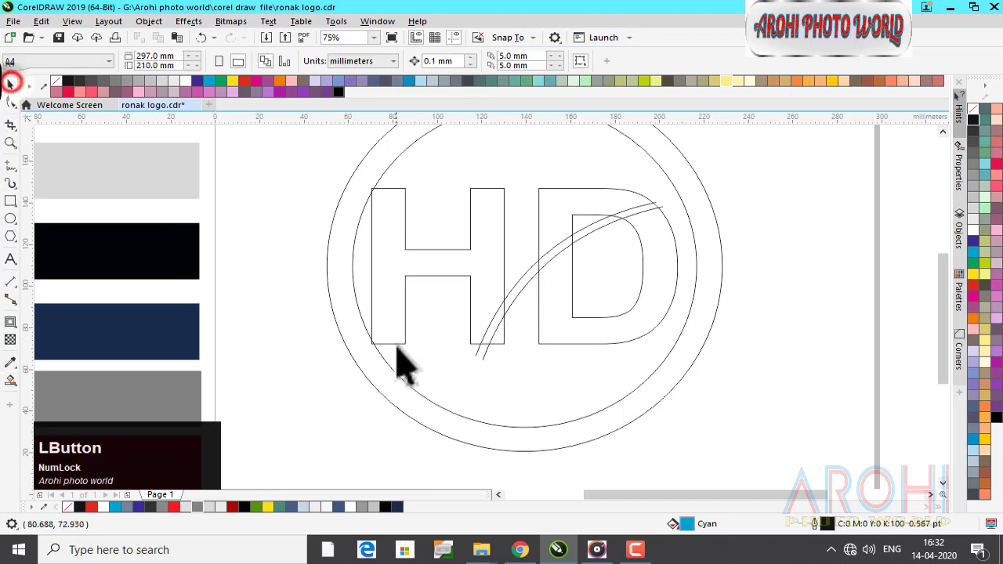
# Extend the lower ends of both curves below the H's right leg, making the right-hand curve span about 93 × 87 mm
pyautogui.click(483, 352)
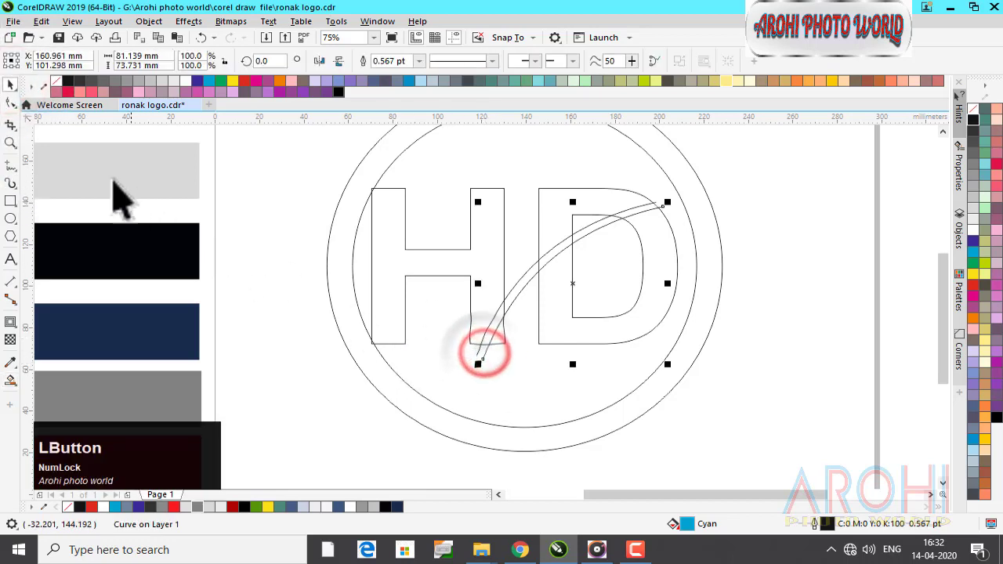
pyautogui.click(10, 102)
pyautogui.scroll(2, 499, 376)
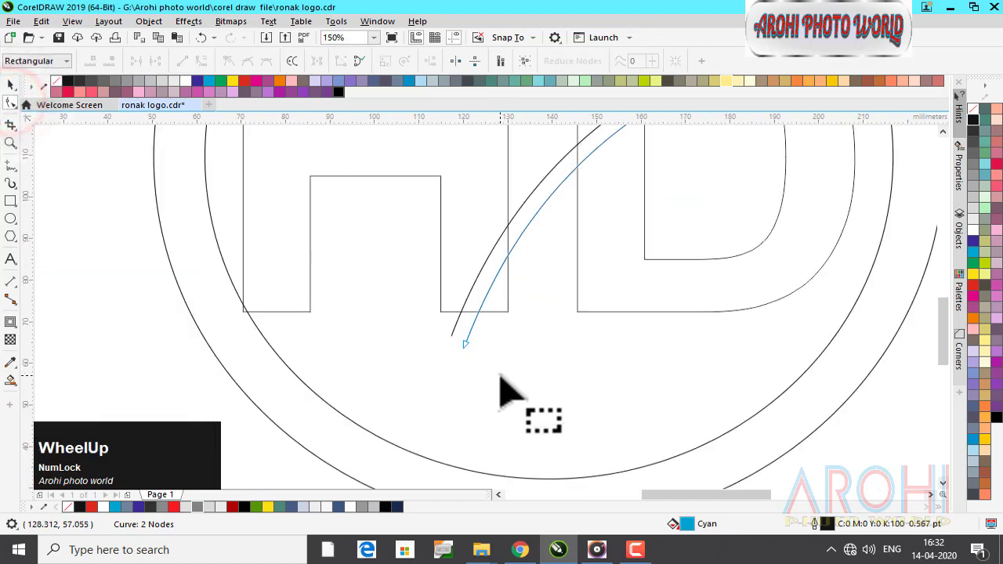
pyautogui.moveTo(464, 341); pyautogui.dragTo(427, 392)
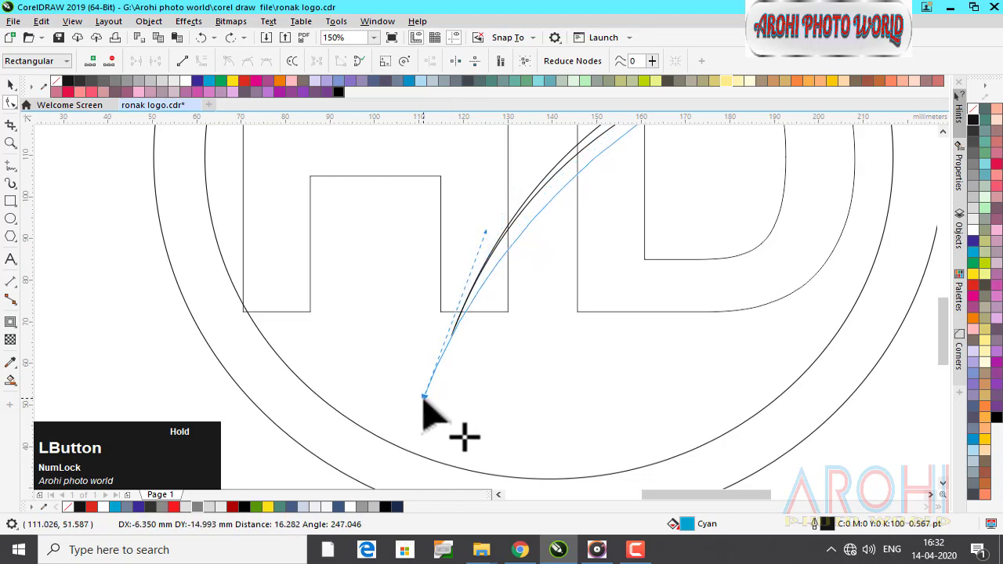
pyautogui.click(426, 309)
pyautogui.click(460, 310)
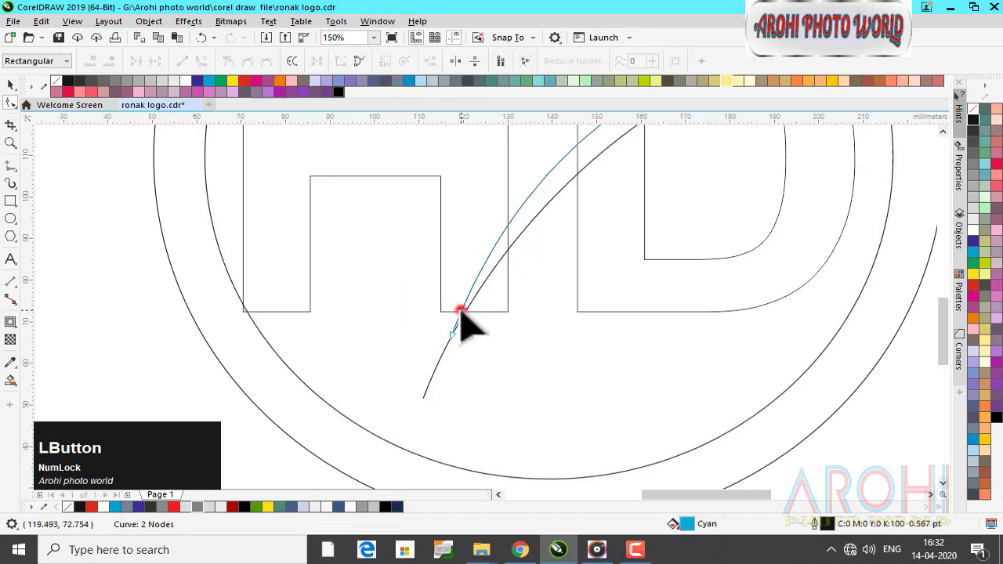
pyautogui.moveTo(452, 339); pyautogui.dragTo(415, 398)
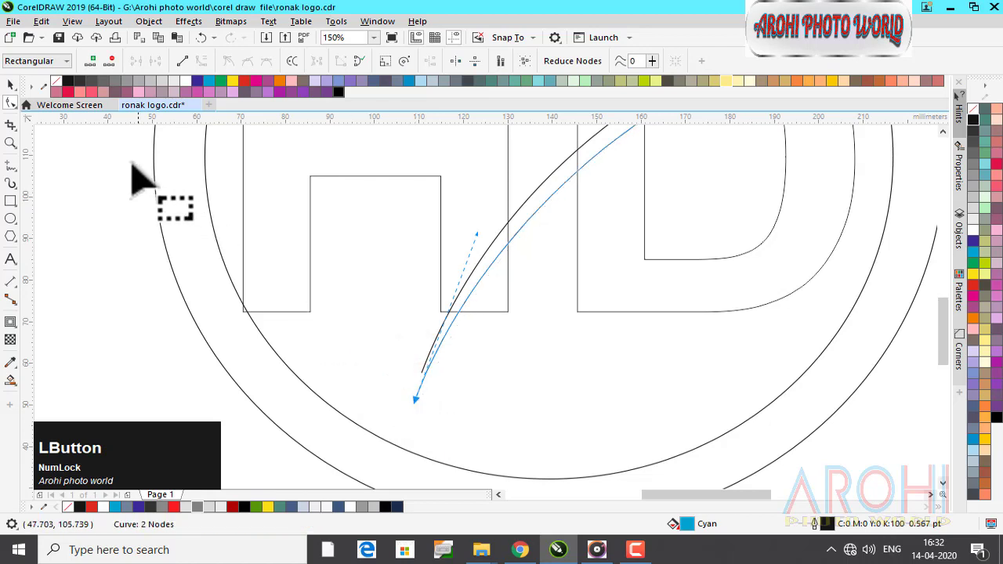
pyautogui.click(9, 86)
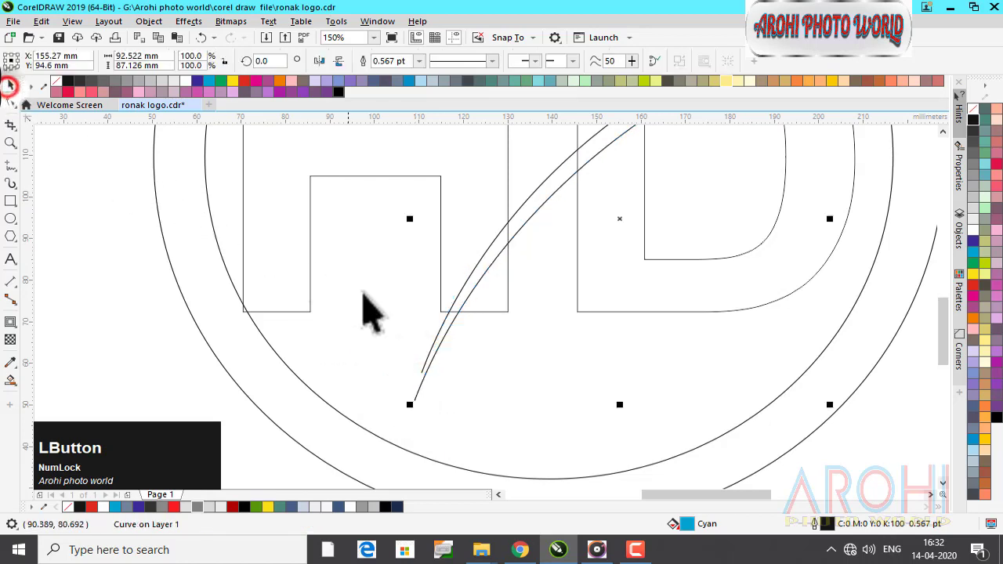
pyautogui.click(15, 387)
pyautogui.click(54, 394)
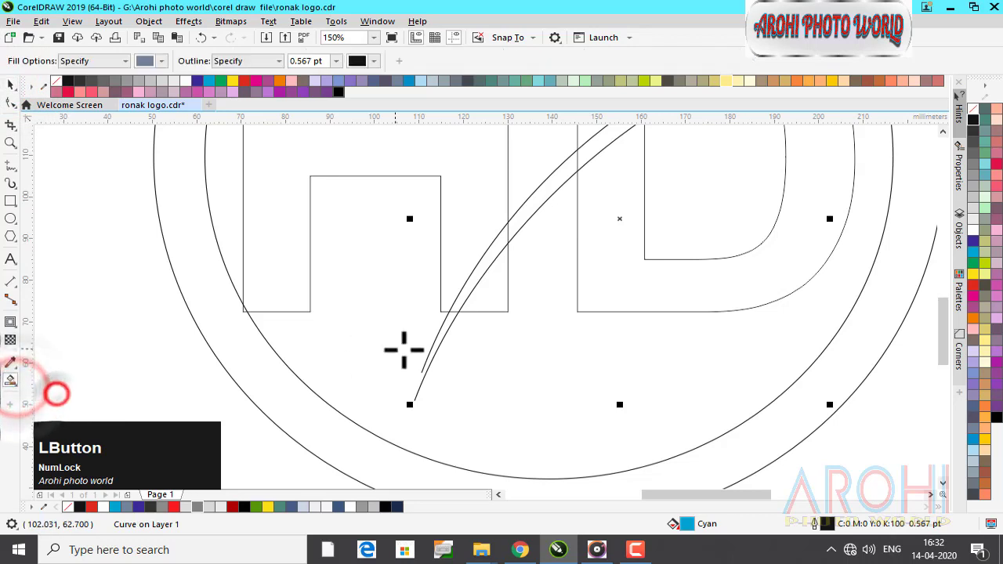
pyautogui.press('z')
pyautogui.click(9, 86)
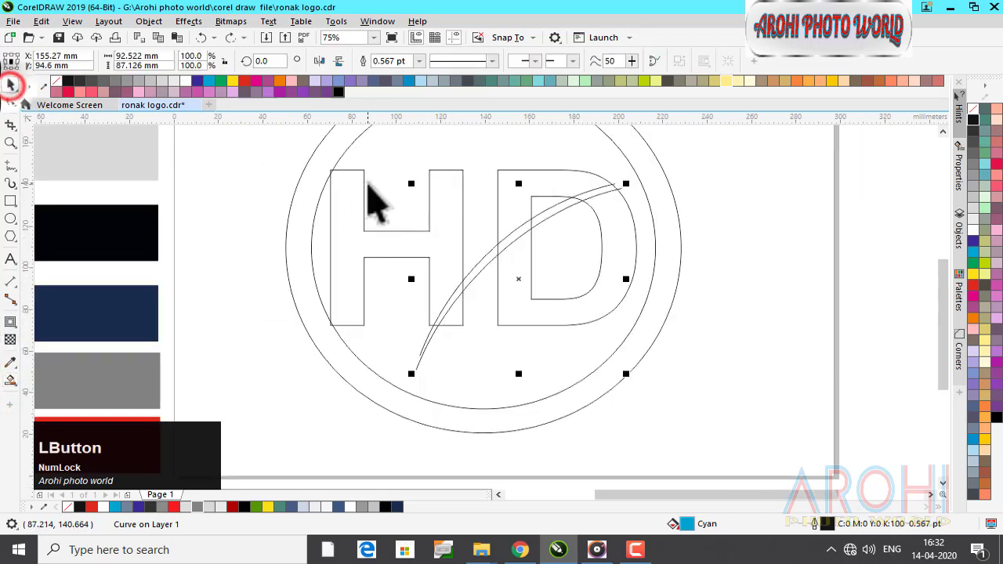
# Convert the HD text to curves
pyautogui.click(364, 174)
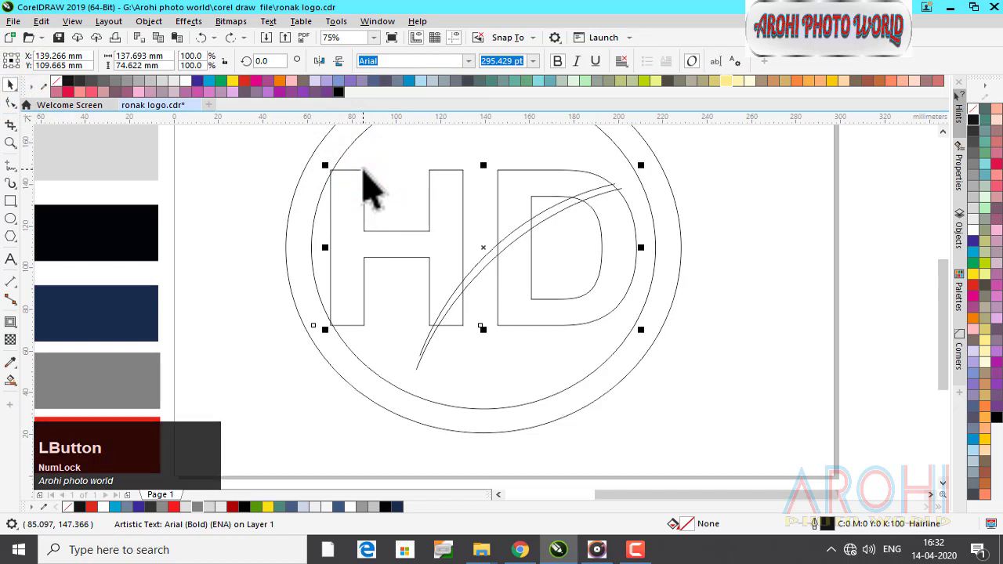
pyautogui.press('shift')
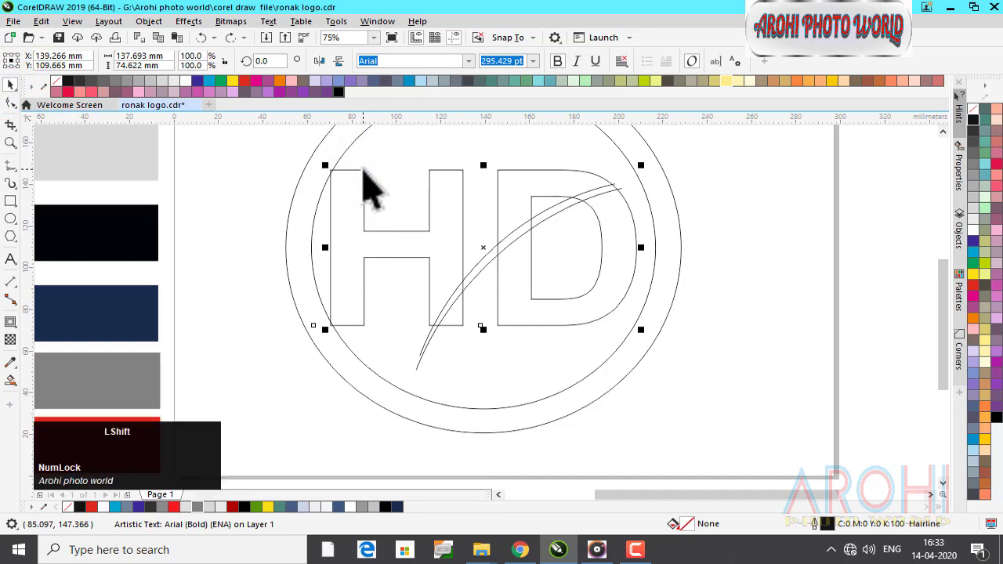
pyautogui.rightClick(362, 170)
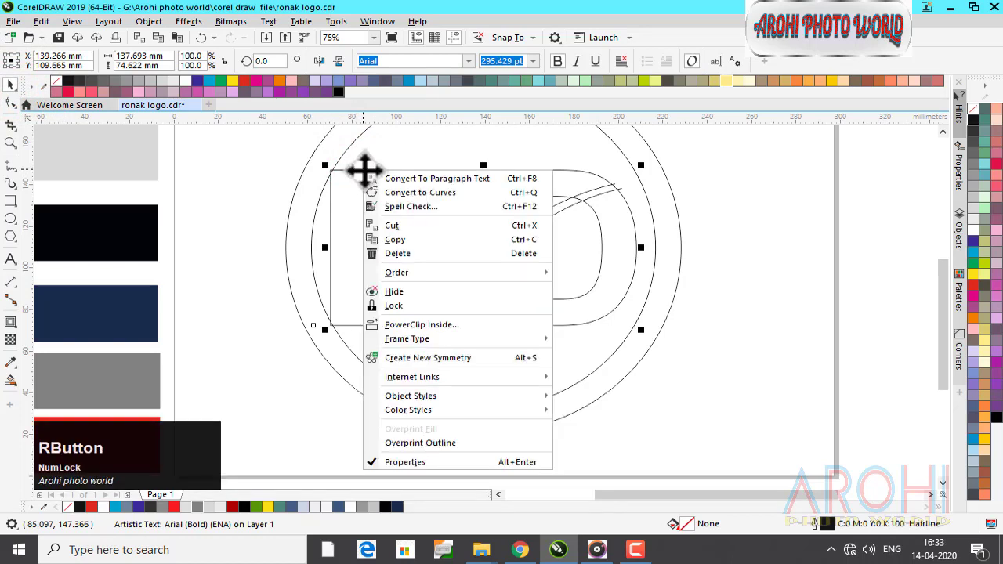
pyautogui.click(429, 192)
pyautogui.click(785, 265)
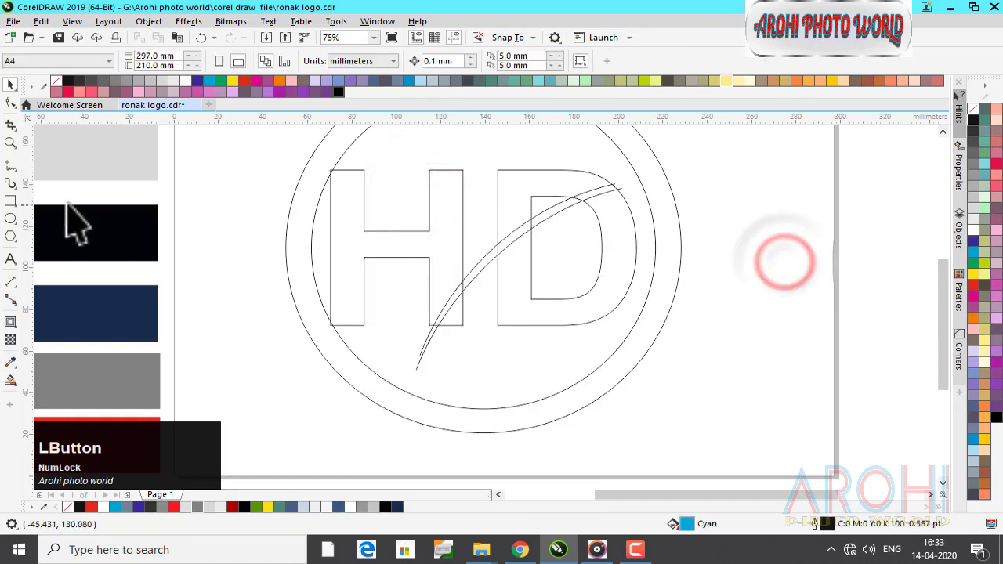
# Smart Fill the H, both parts of the D and the ring between the circles with blue-grey, leaving the swoosh empty
pyautogui.click(10, 380)
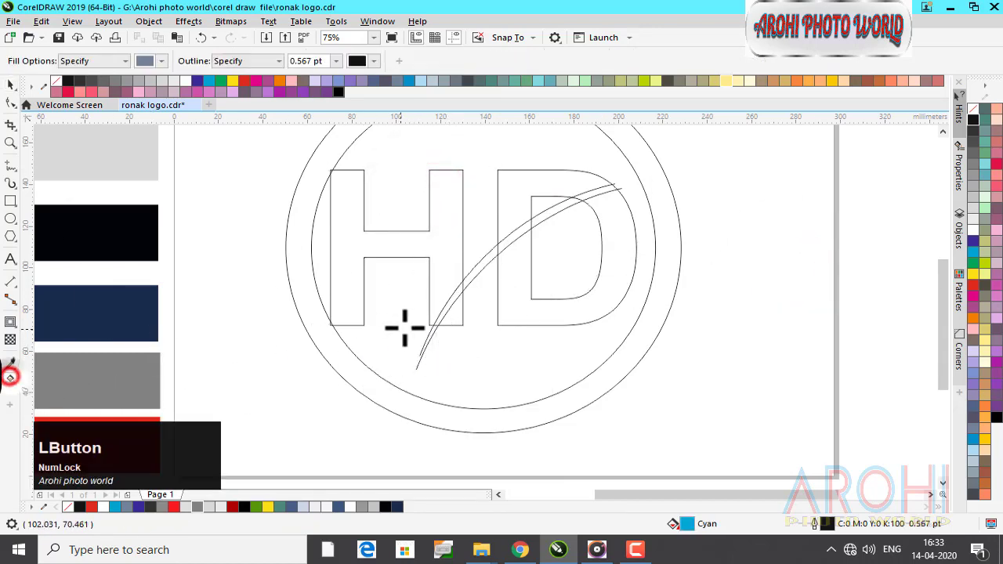
pyautogui.click(443, 260)
pyautogui.click(522, 188)
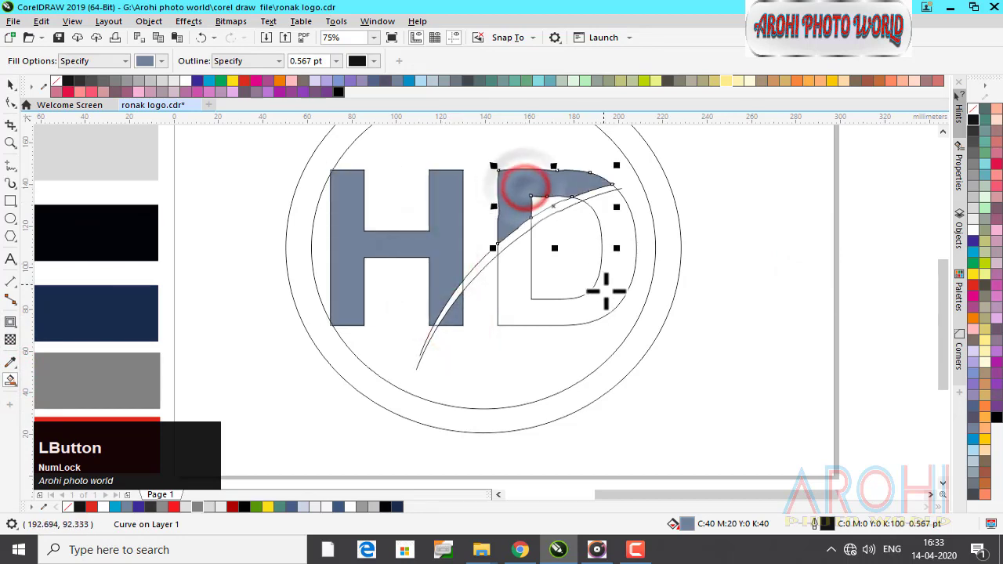
pyautogui.click(603, 295)
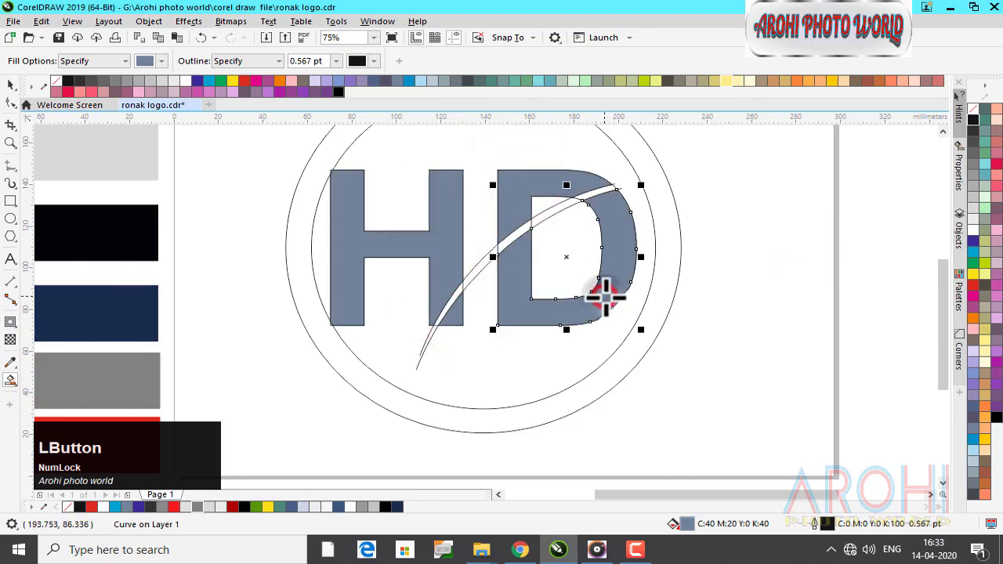
pyautogui.click(670, 277)
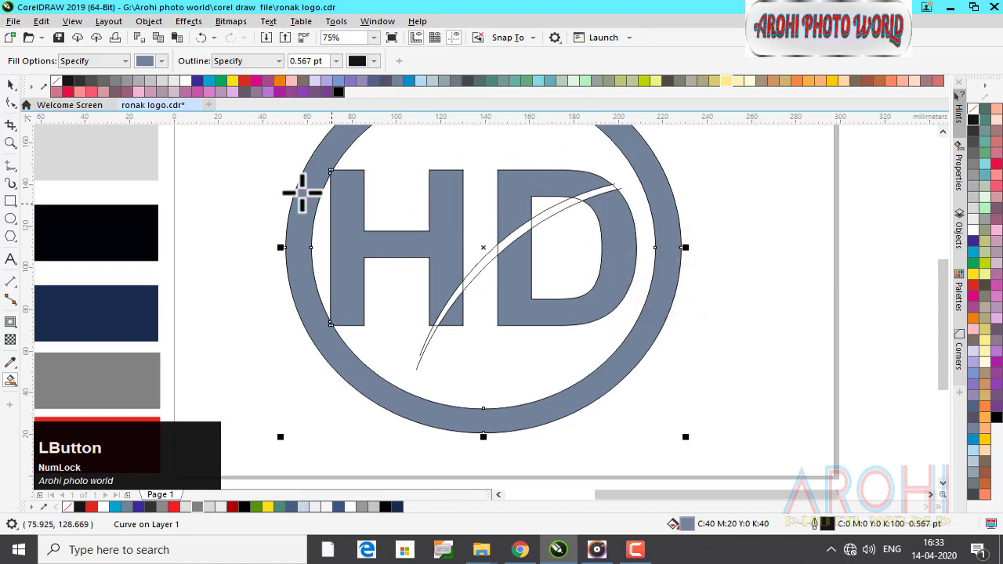
# Try to move the filled ring off the page beside the artwork, then undo the move
pyautogui.click(10, 84)
pyautogui.scroll(-3, 559, 258)
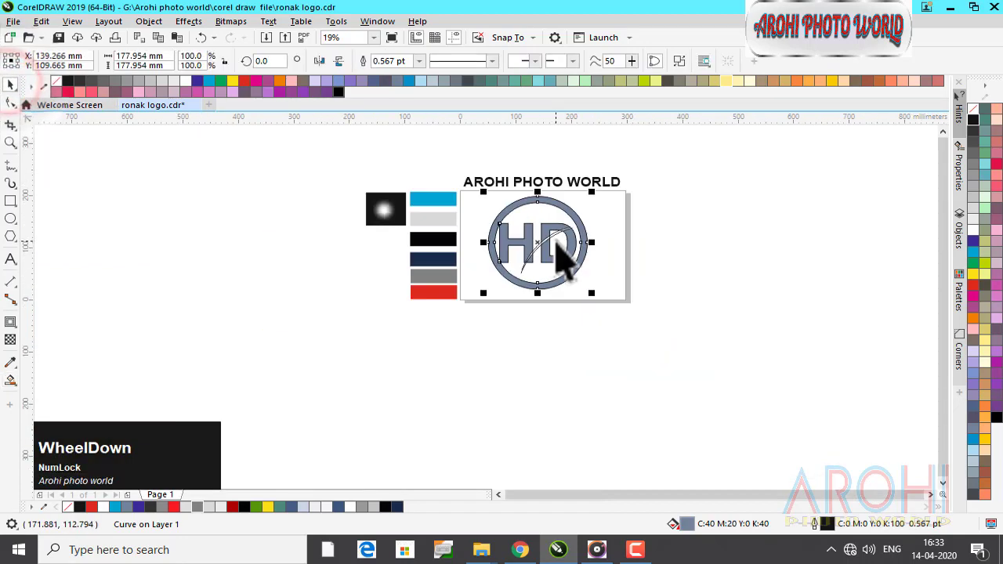
pyautogui.click(665, 232)
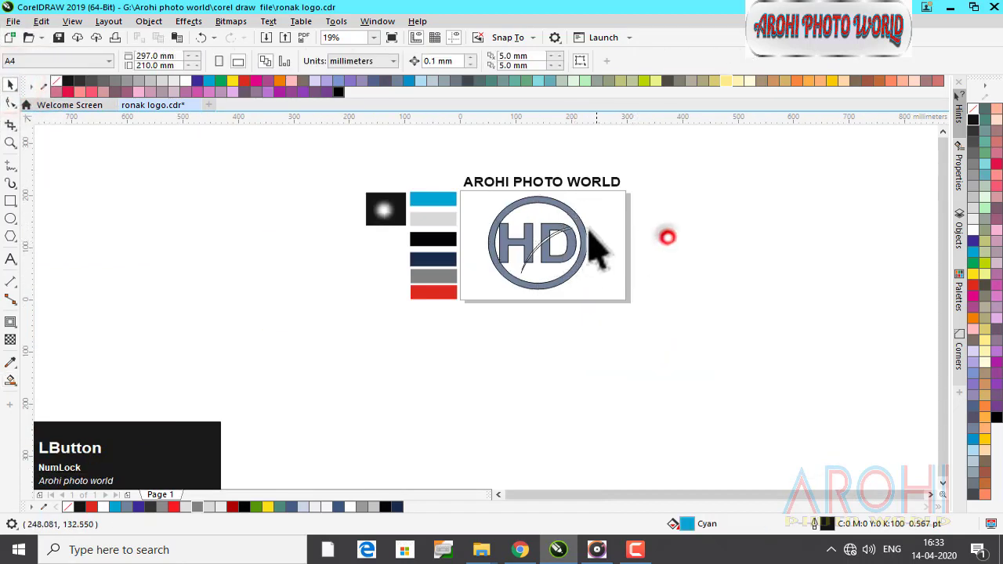
pyautogui.moveTo(564, 208); pyautogui.dragTo(764, 209)
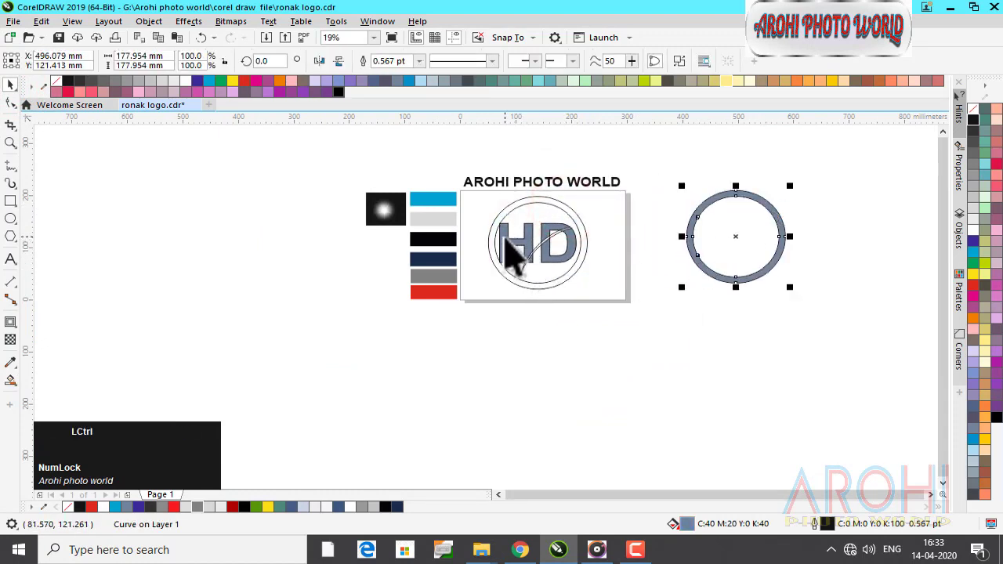
pyautogui.hotkey('ctrl', 'z')
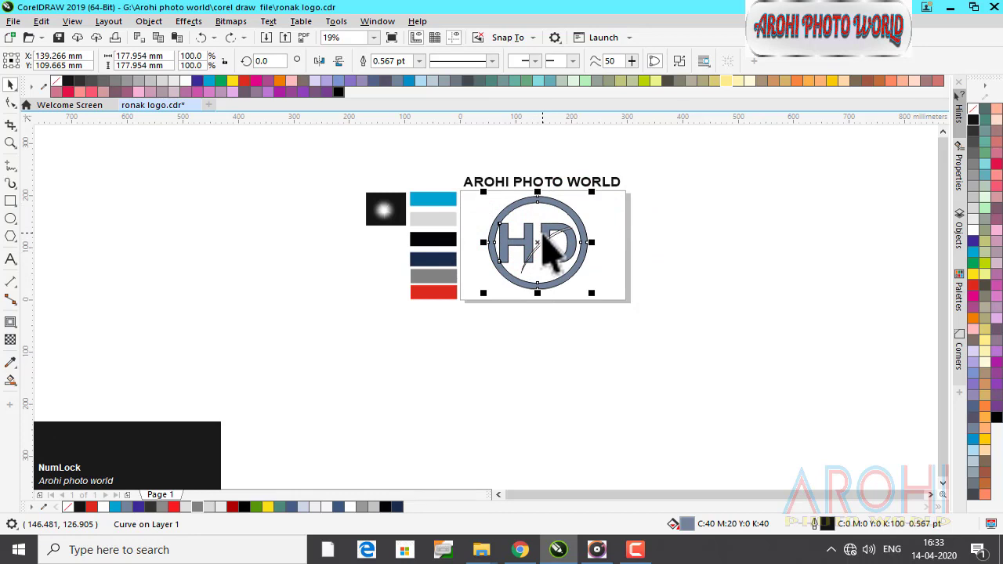
# Move the filled ring, H and D pieces off the page by the same horizontal offset, away from the construction outlines
pyautogui.click(645, 239)
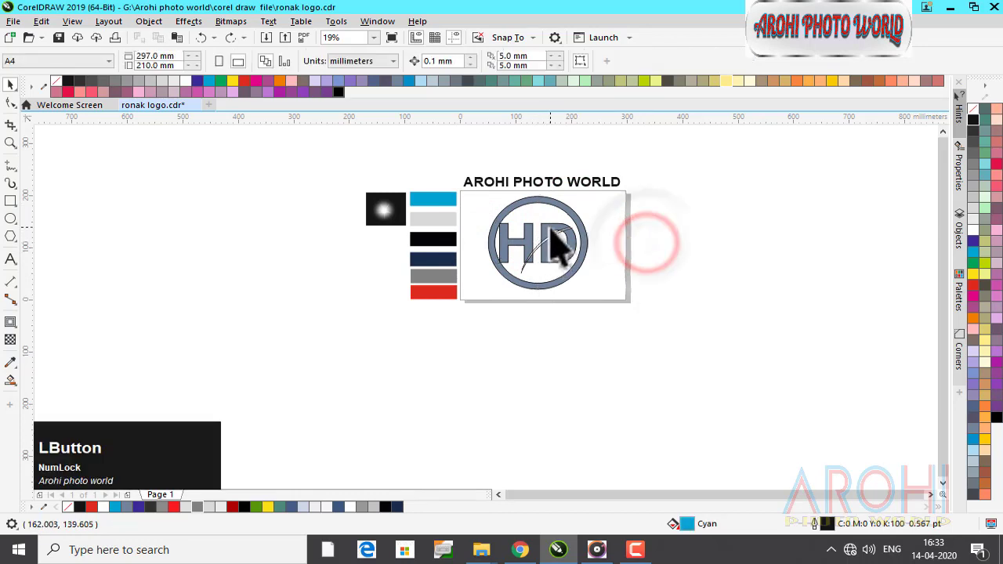
pyautogui.moveTo(564, 227); pyautogui.dragTo(779, 226)
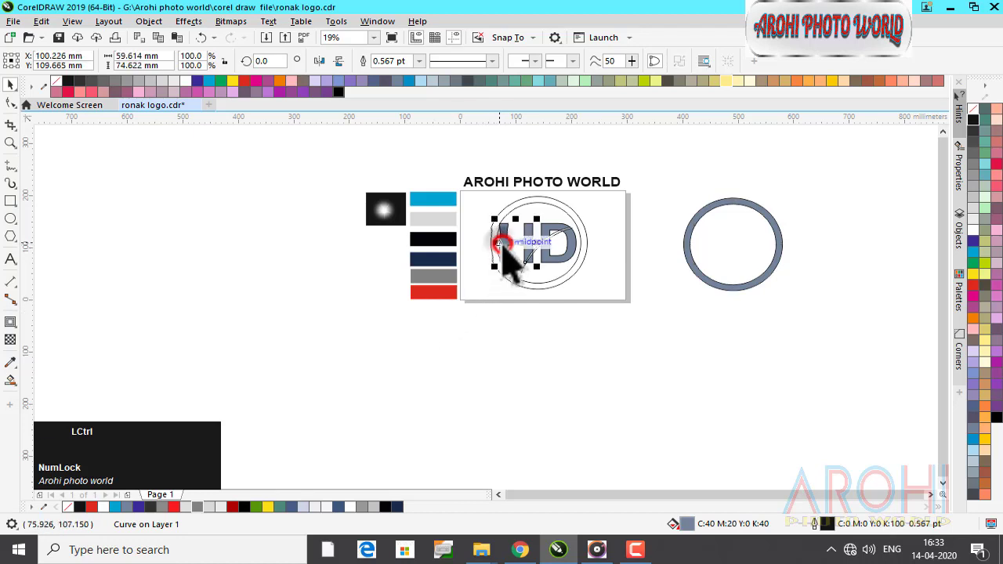
pyautogui.click(552, 252)
pyautogui.hotkey('ctrl', 'r')
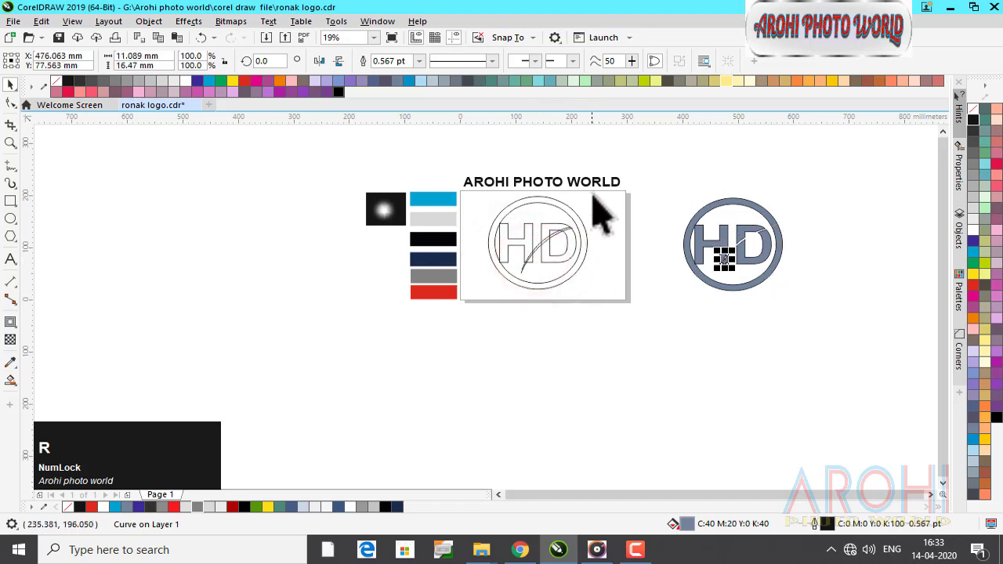
# Move the five construction outlines off the page beyond the colour swatches and place the filled logo pieces on the page
pyautogui.moveTo(611, 312); pyautogui.dragTo(472, 337)
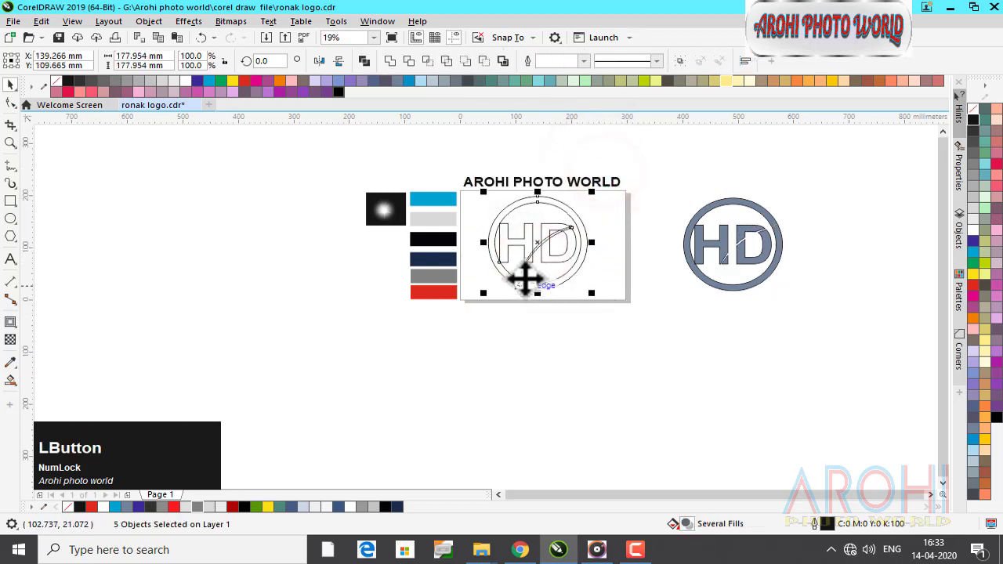
pyautogui.moveTo(539, 245); pyautogui.dragTo(213, 240)
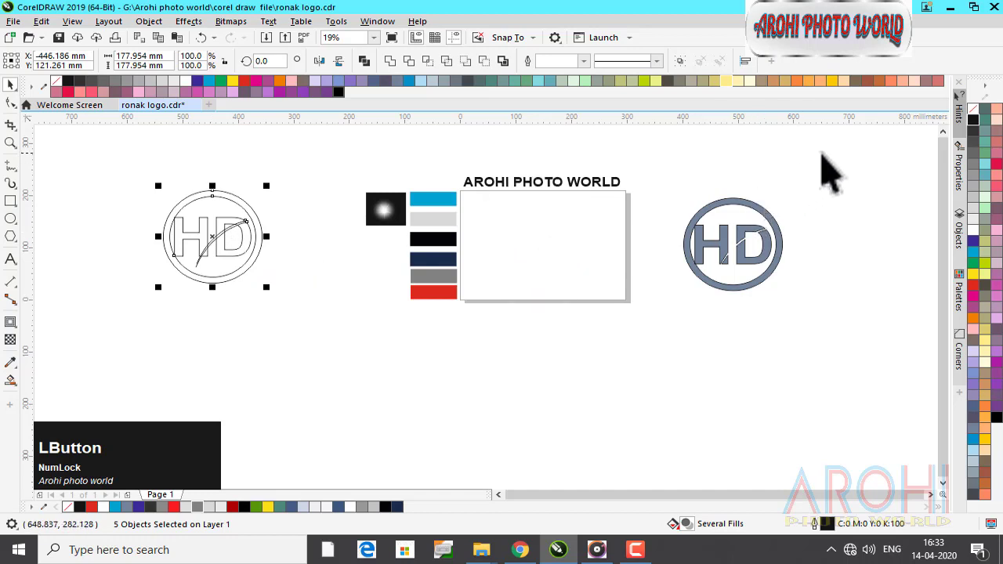
pyautogui.moveTo(828, 167); pyautogui.dragTo(653, 337)
pyautogui.moveTo(731, 245); pyautogui.dragTo(542, 251)
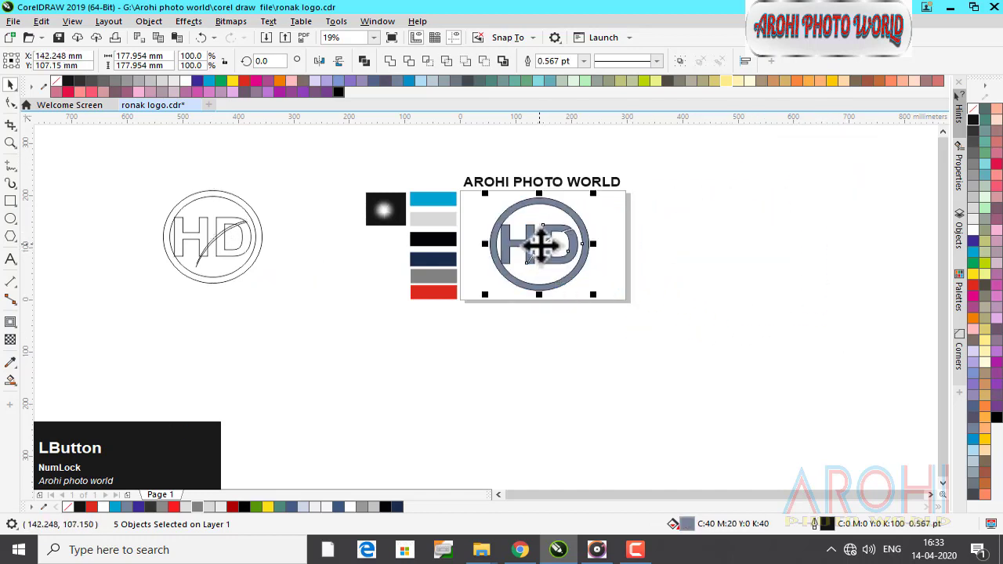
pyautogui.scroll(2, 541, 246)
# Fill the outer ring with red, C:0 M:100 Y:100 K:0, matching the red sample rectangle
pyautogui.click(750, 261)
pyautogui.click(617, 189)
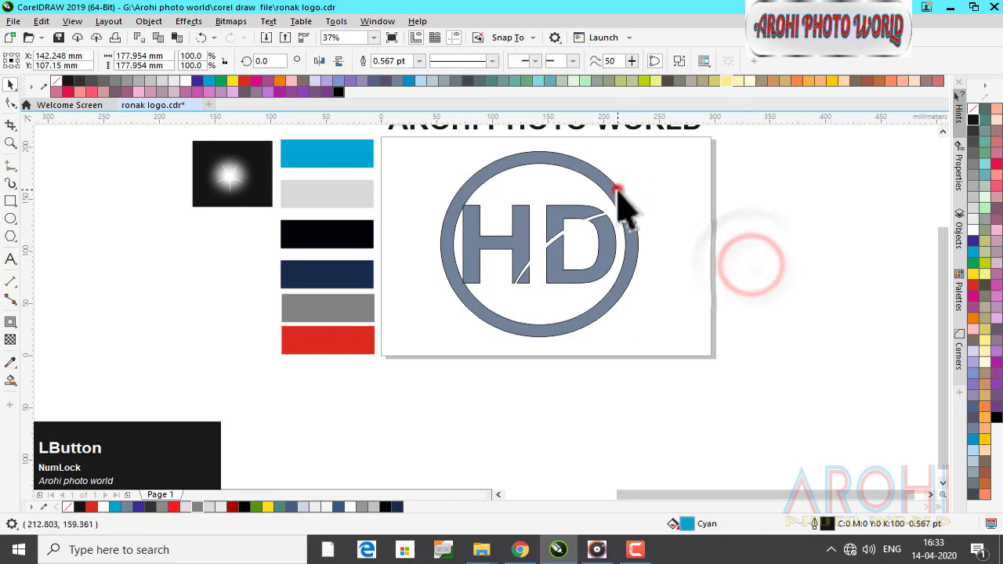
pyautogui.click(974, 285)
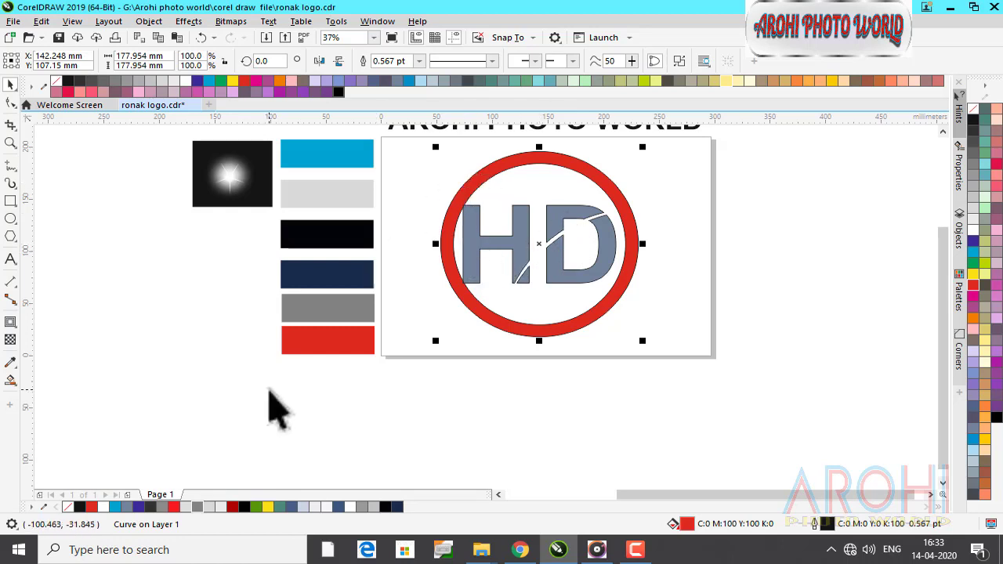
pyautogui.click(339, 351)
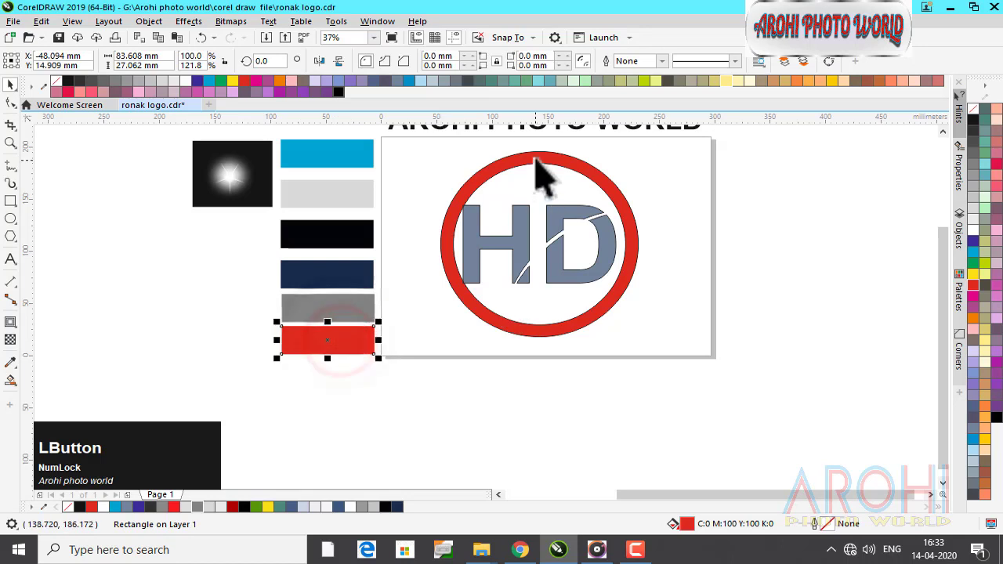
pyautogui.click(536, 158)
pyautogui.click(349, 343)
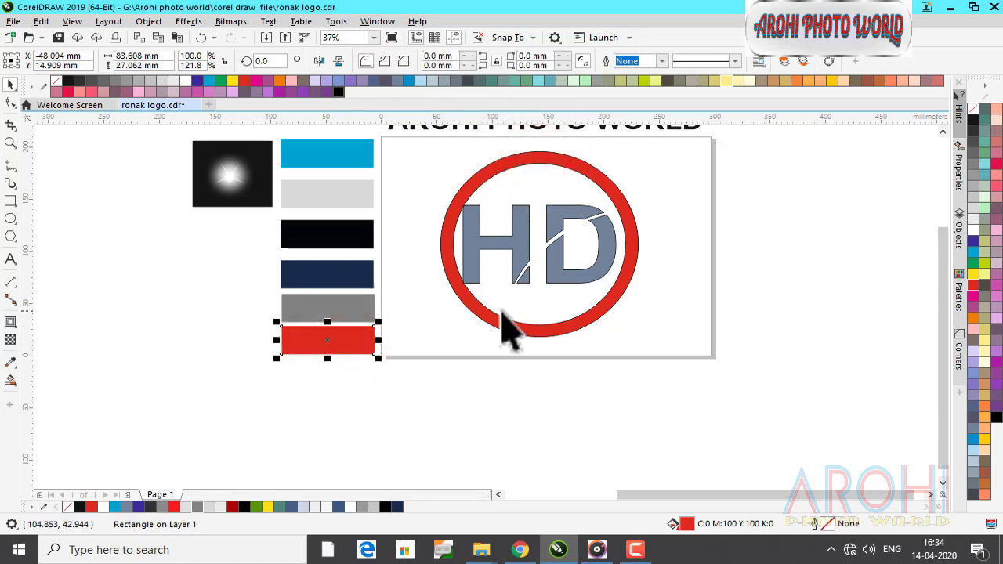
# Give the H a white outline and apply a diagonal linear fountain fill from its lower-left corner to its upper-right corner
pyautogui.click(479, 255)
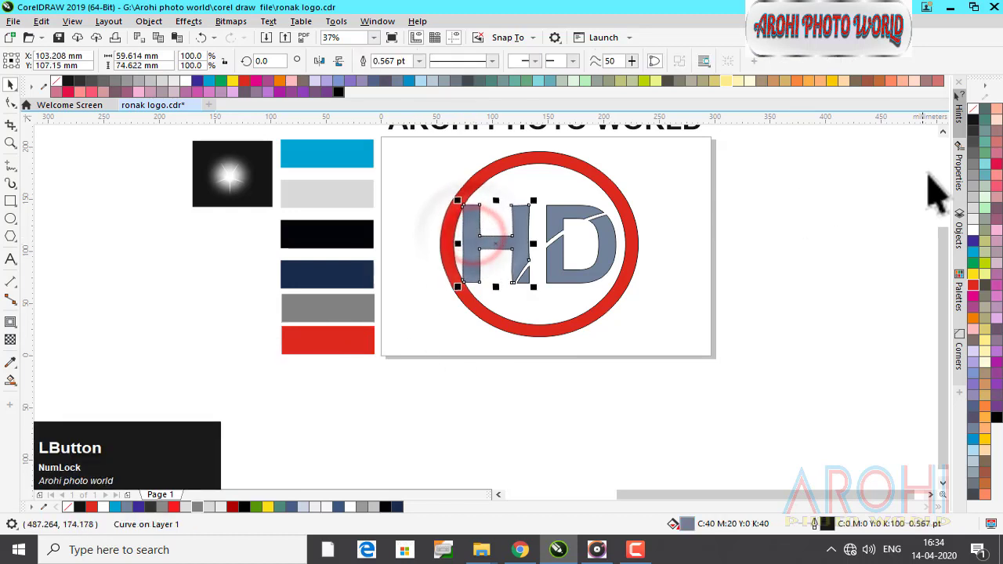
pyautogui.rightClick(972, 230)
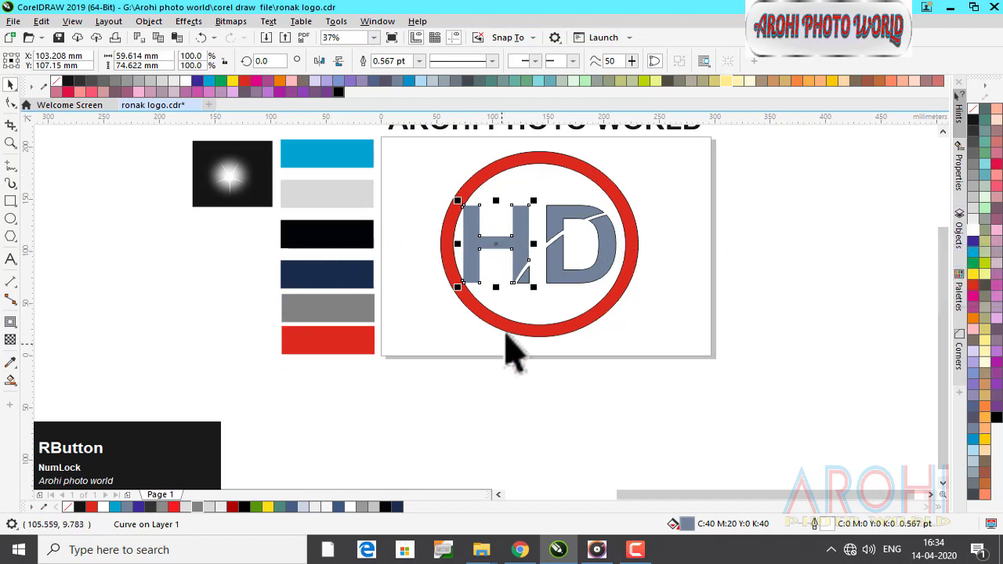
pyautogui.click(14, 383)
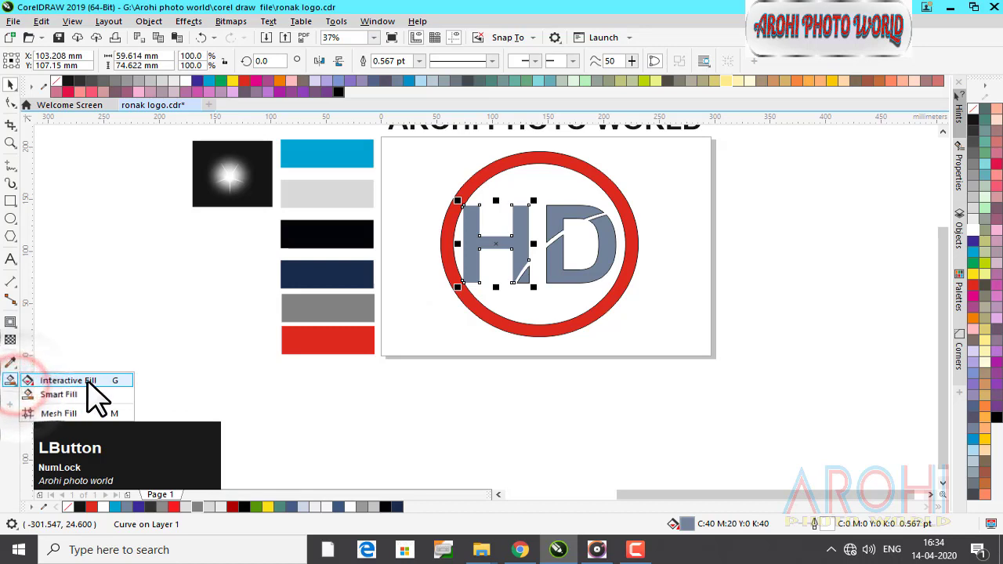
pyautogui.click(79, 381)
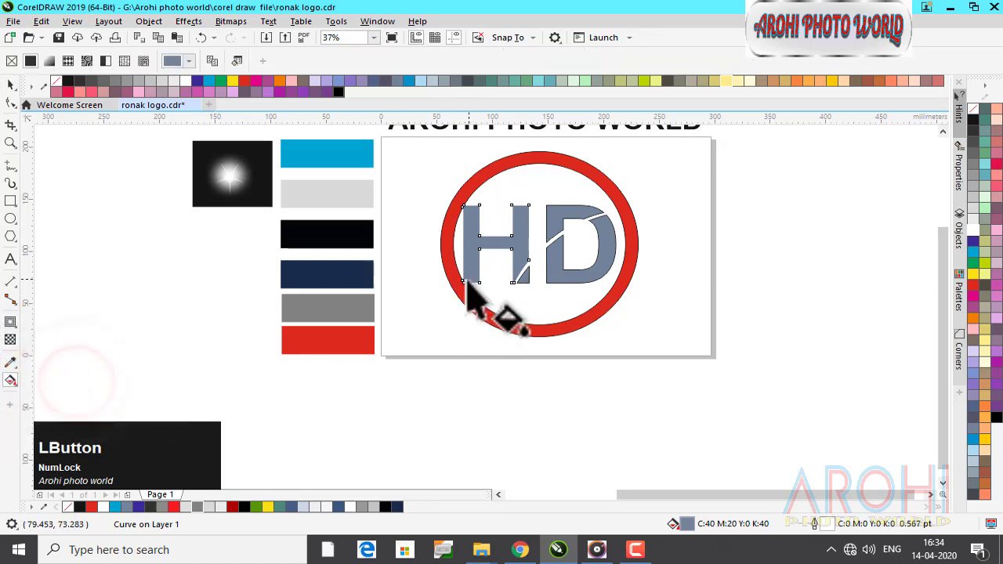
pyautogui.moveTo(468, 279); pyautogui.dragTo(546, 184)
pyautogui.moveTo(454, 292); pyautogui.dragTo(543, 186)
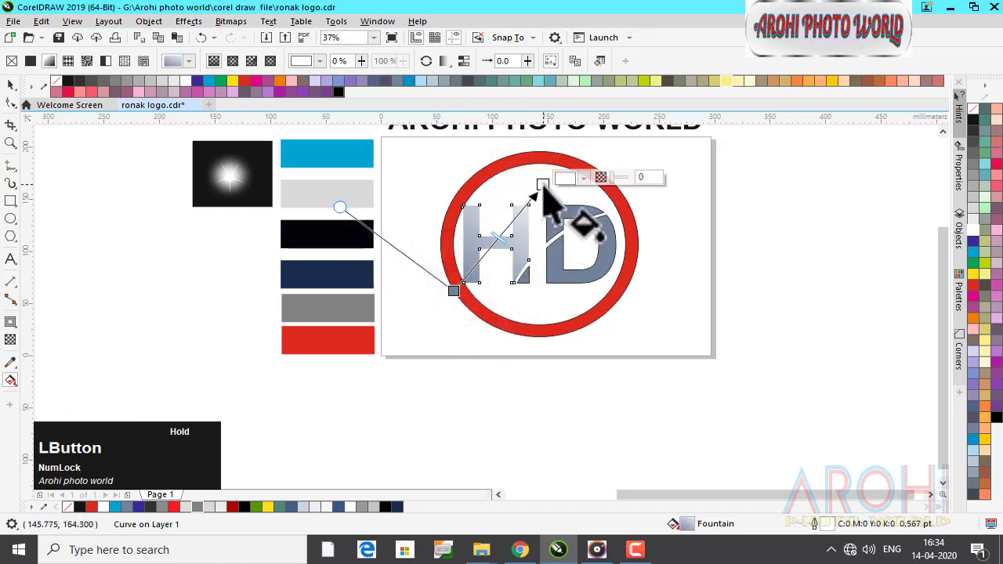
# Try to apply the cyan sample's colour to the end of the H's gradient, accepting the Graphic document defaults change
pyautogui.click(338, 152)
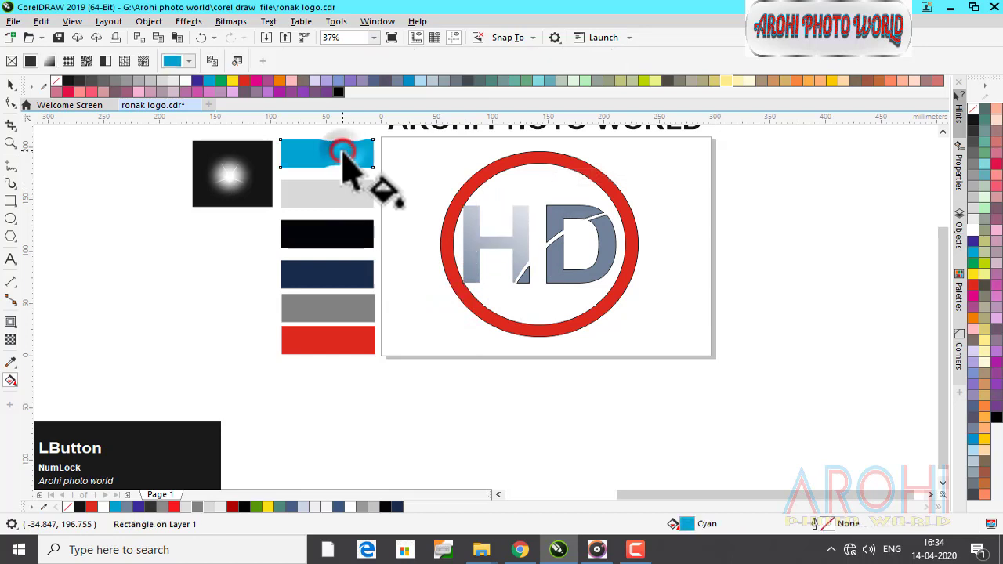
pyautogui.click(473, 237)
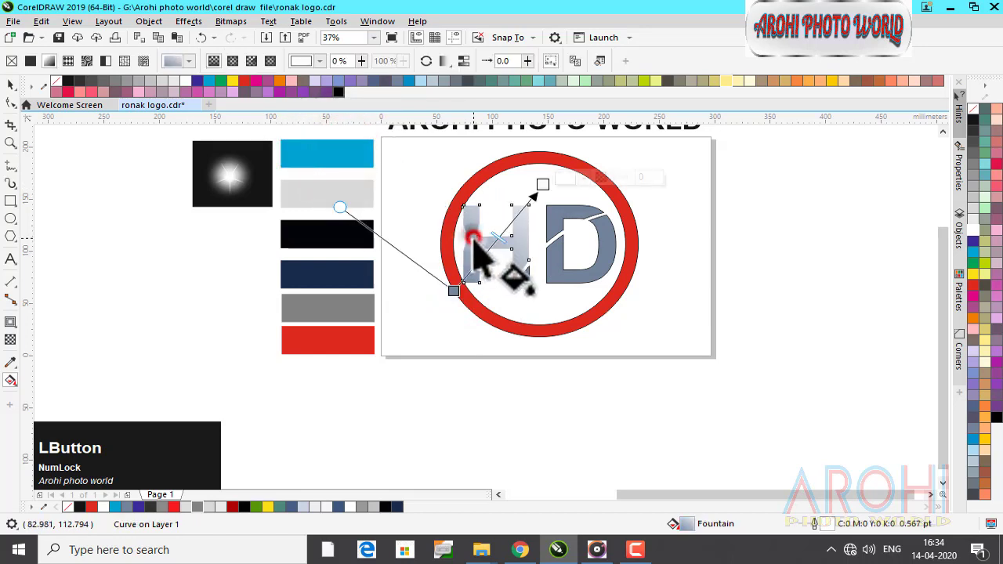
pyautogui.rightClick(362, 153)
pyautogui.moveTo(387, 155); pyautogui.dragTo(543, 188)
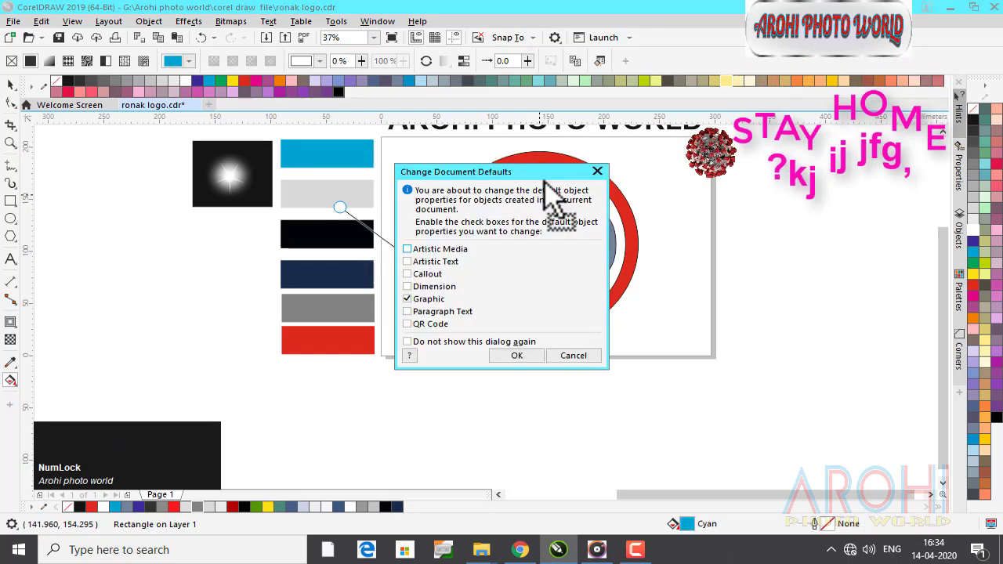
pyautogui.click(507, 353)
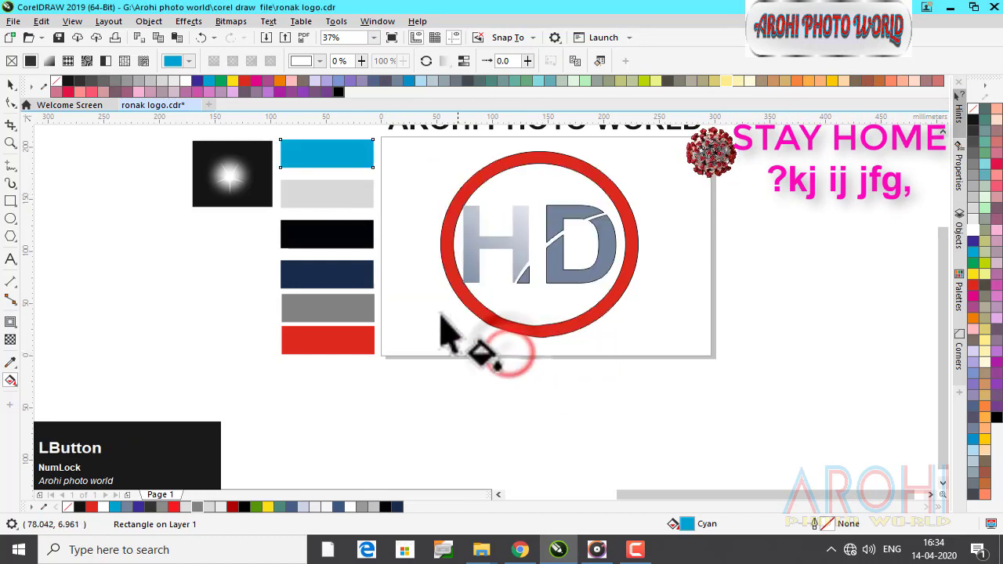
pyautogui.click(349, 153)
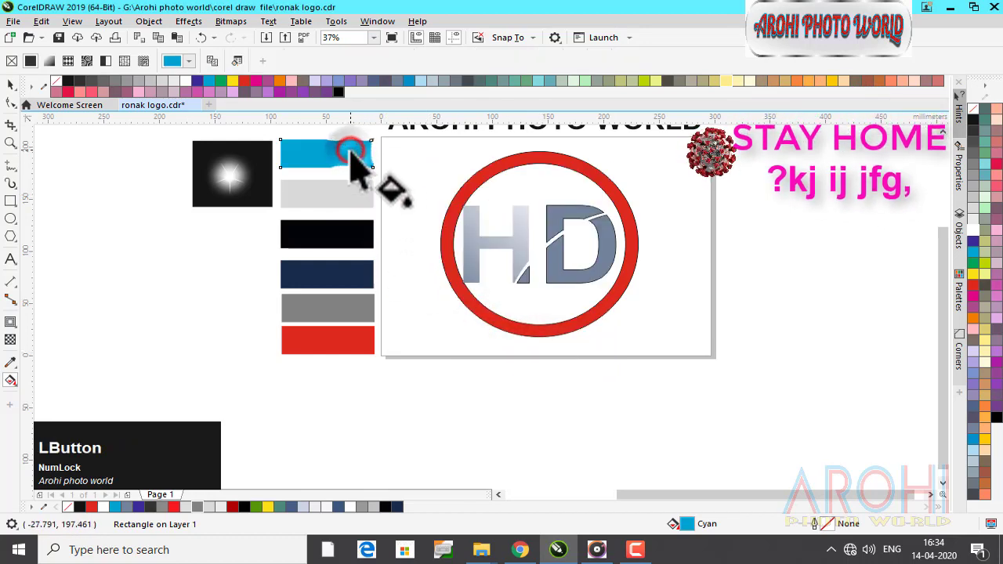
pyautogui.click(11, 84)
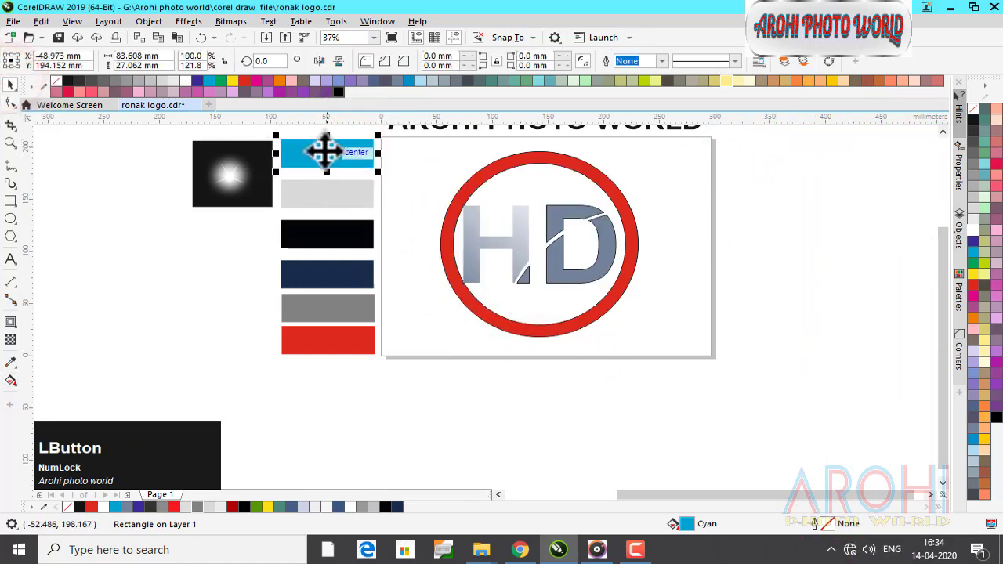
pyautogui.moveTo(407, 164); pyautogui.dragTo(518, 209)
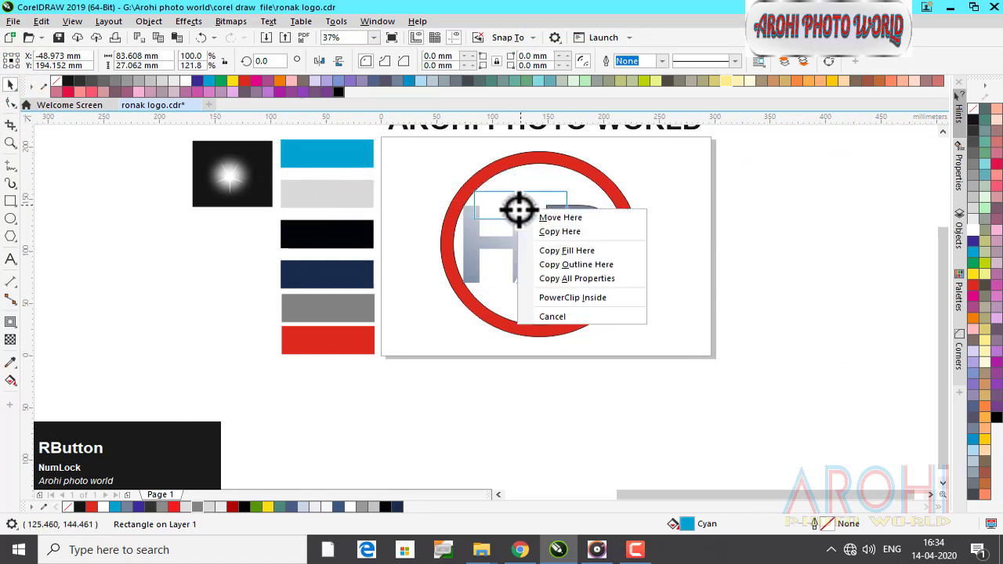
pyautogui.click(558, 409)
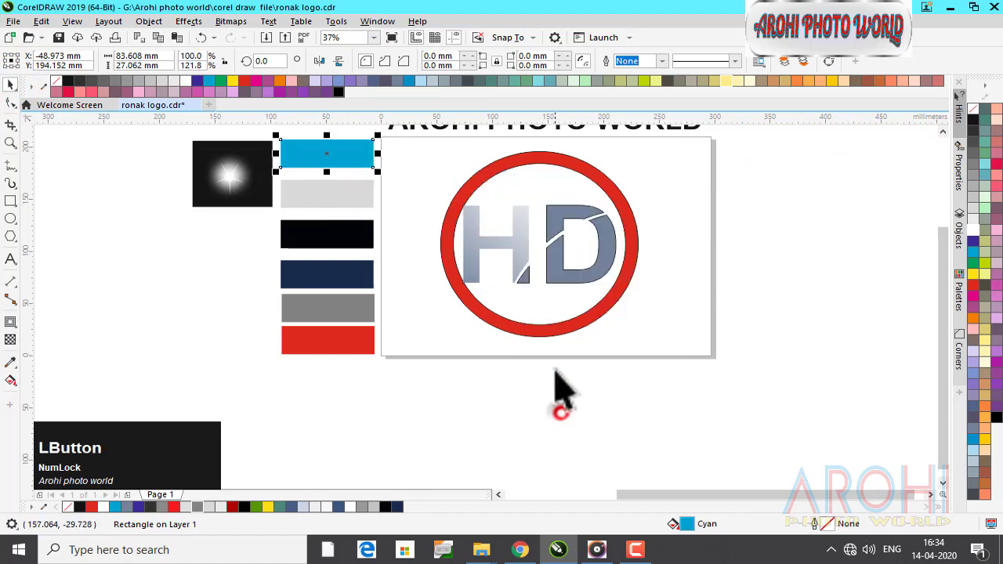
# Set both end colours of the H's fountain fill to cyan
pyautogui.click(519, 244)
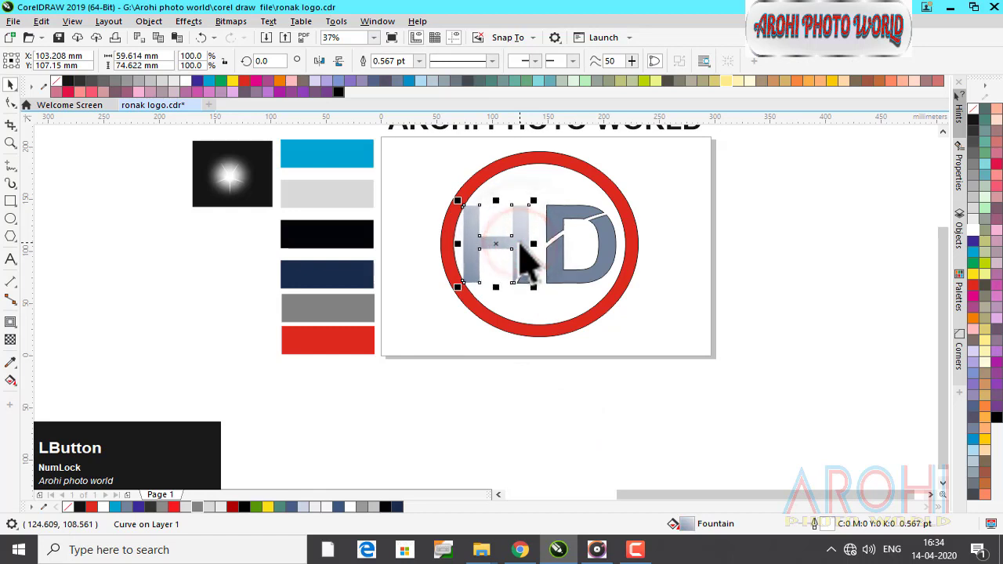
pyautogui.press('g')
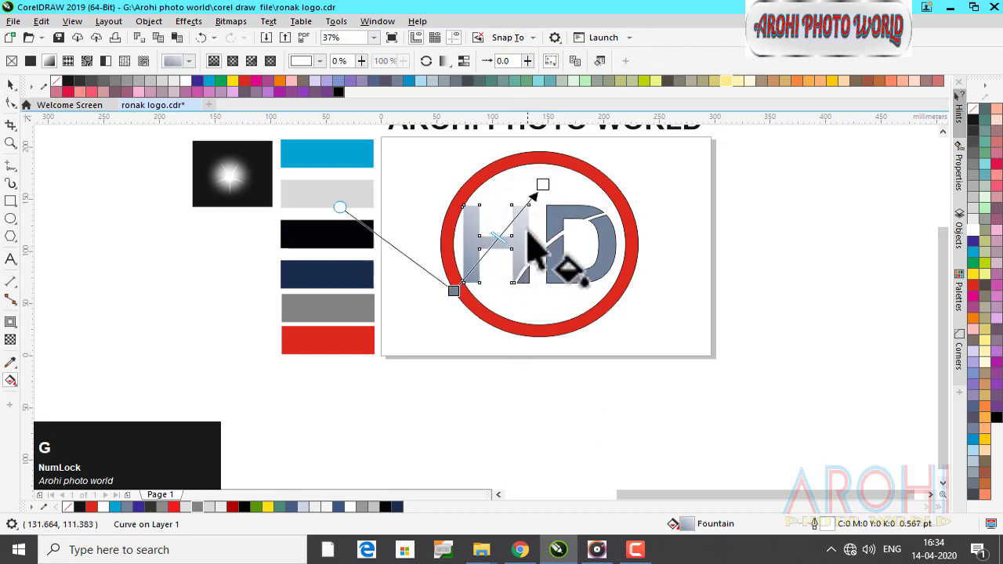
pyautogui.click(546, 184)
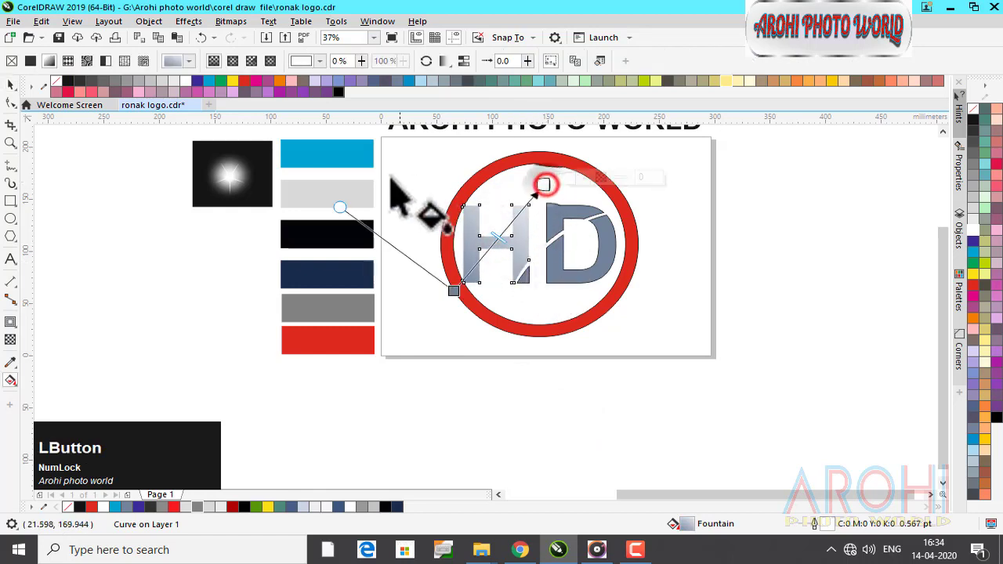
pyautogui.click(347, 148)
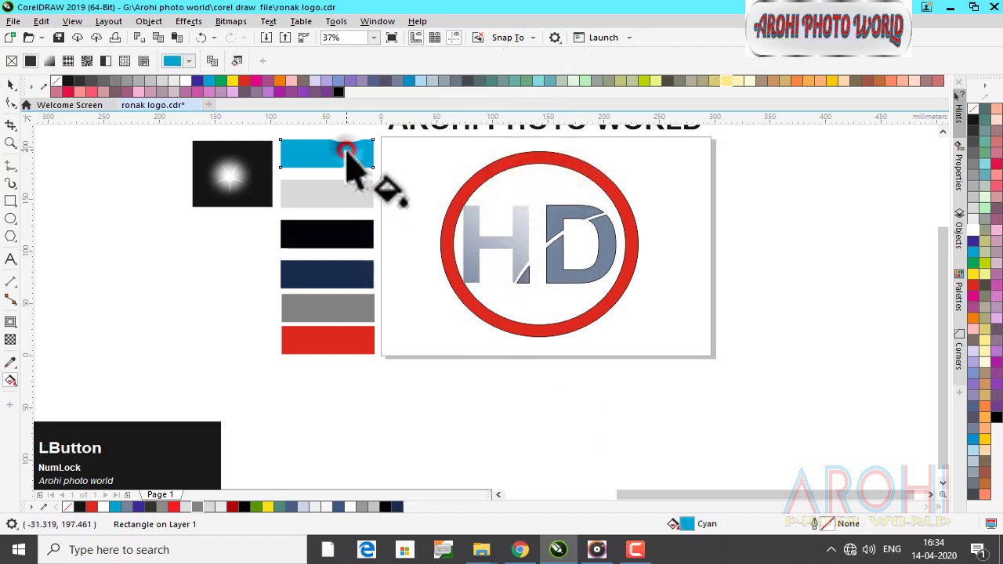
pyautogui.click(516, 254)
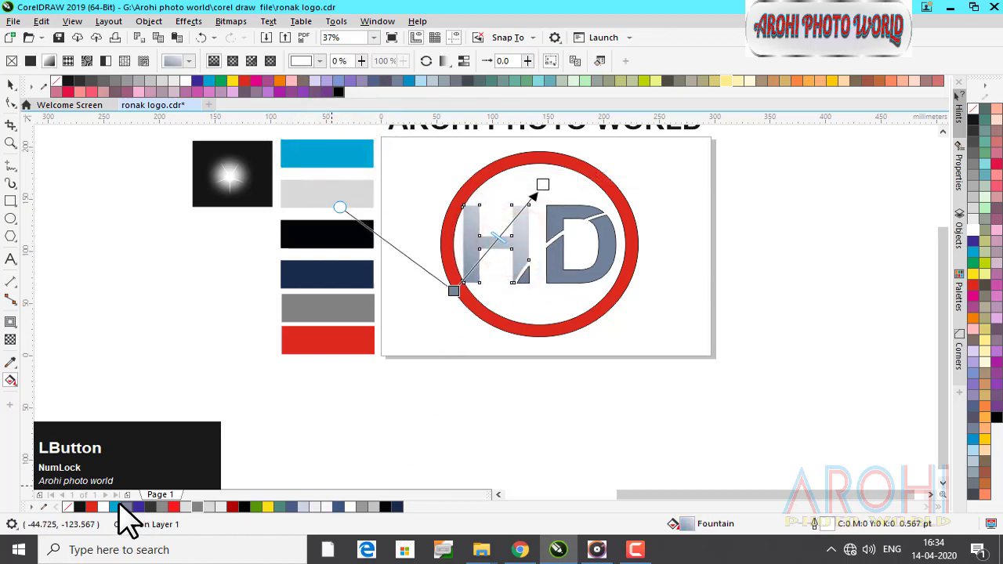
pyautogui.click(117, 506)
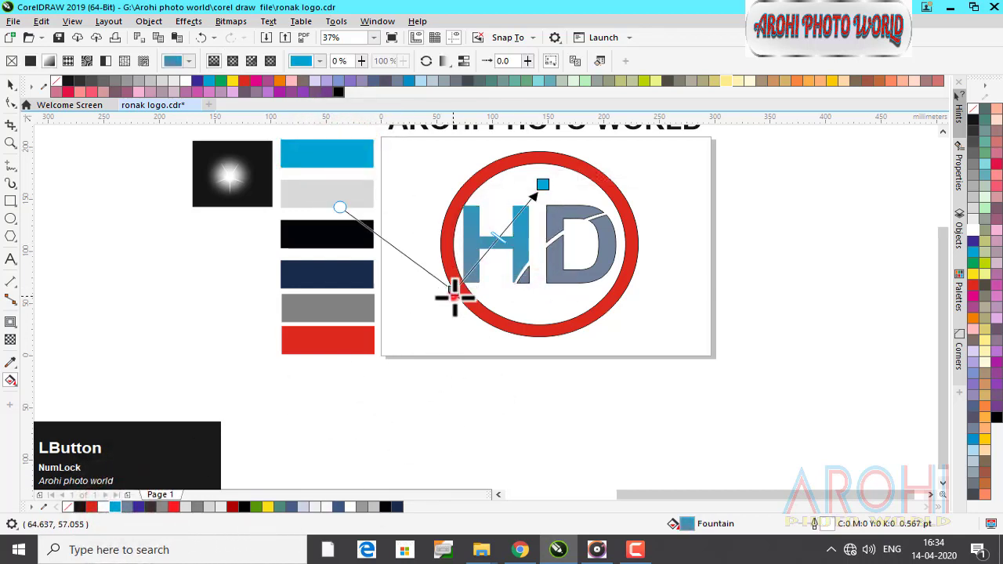
pyautogui.click(133, 506)
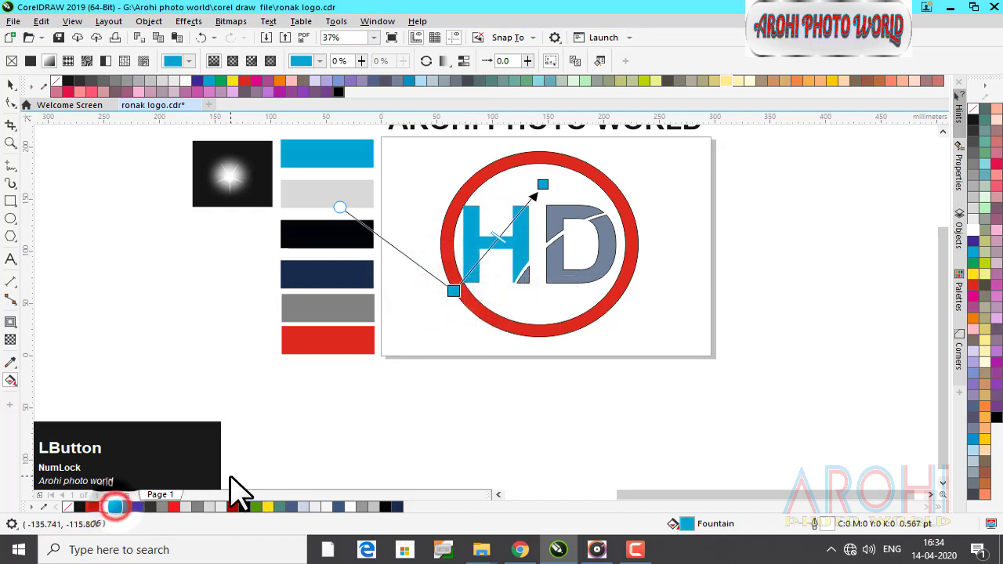
# Add a near-white node at 46% in the H's gradient and stretch both cyan ends farther beyond the letter
pyautogui.click(495, 243)
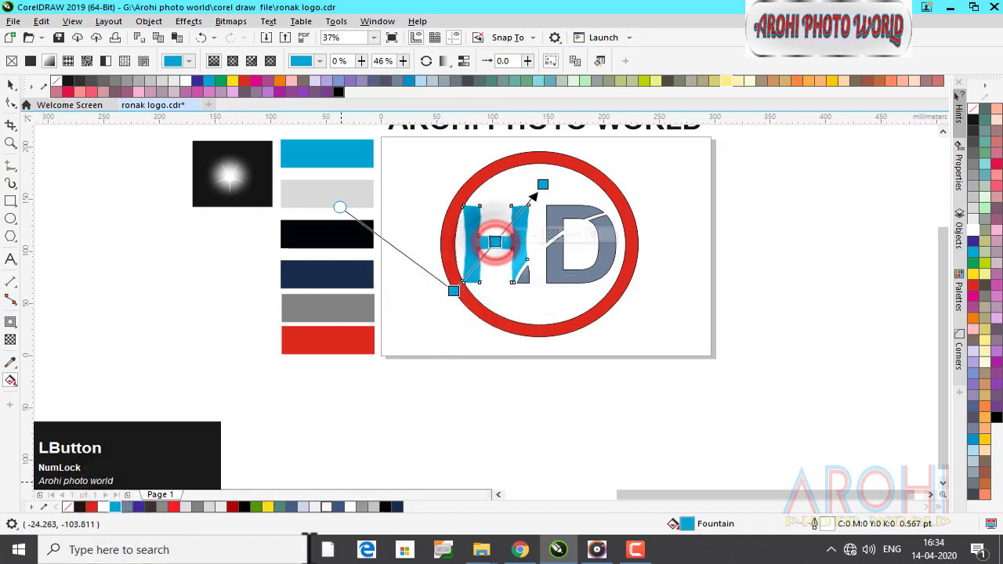
pyautogui.click(362, 506)
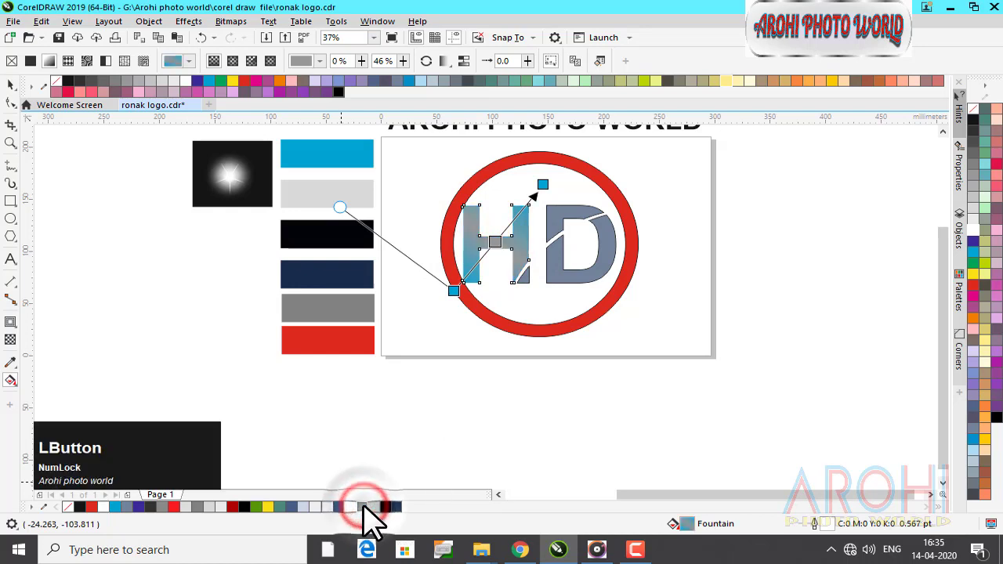
pyautogui.click(322, 506)
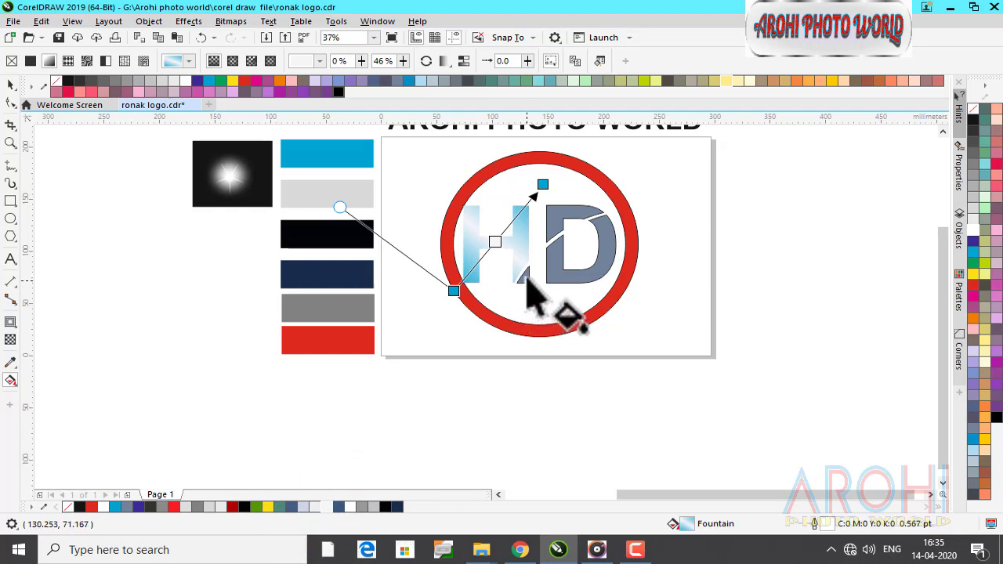
pyautogui.moveTo(548, 185); pyautogui.dragTo(559, 165)
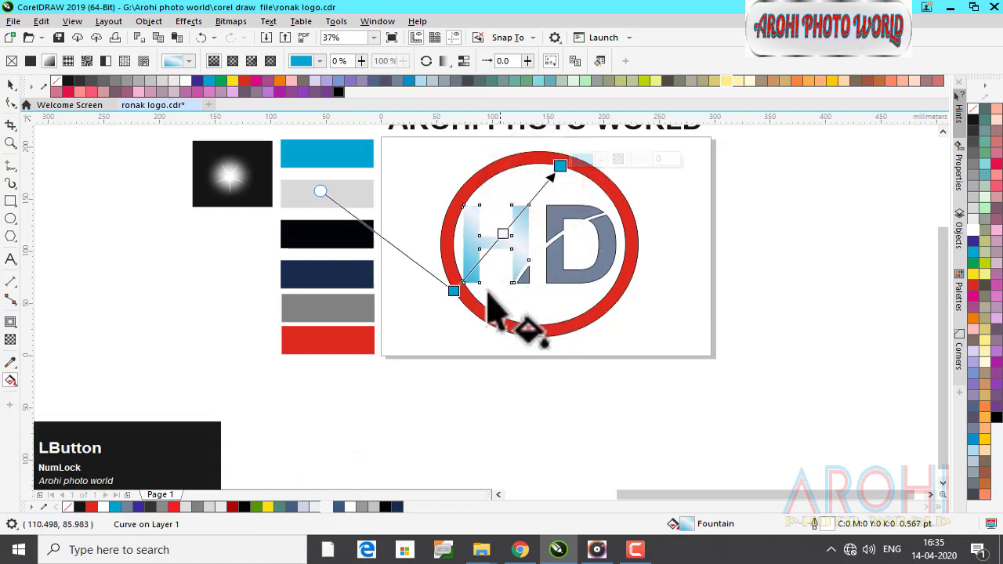
pyautogui.moveTo(454, 291); pyautogui.dragTo(441, 308)
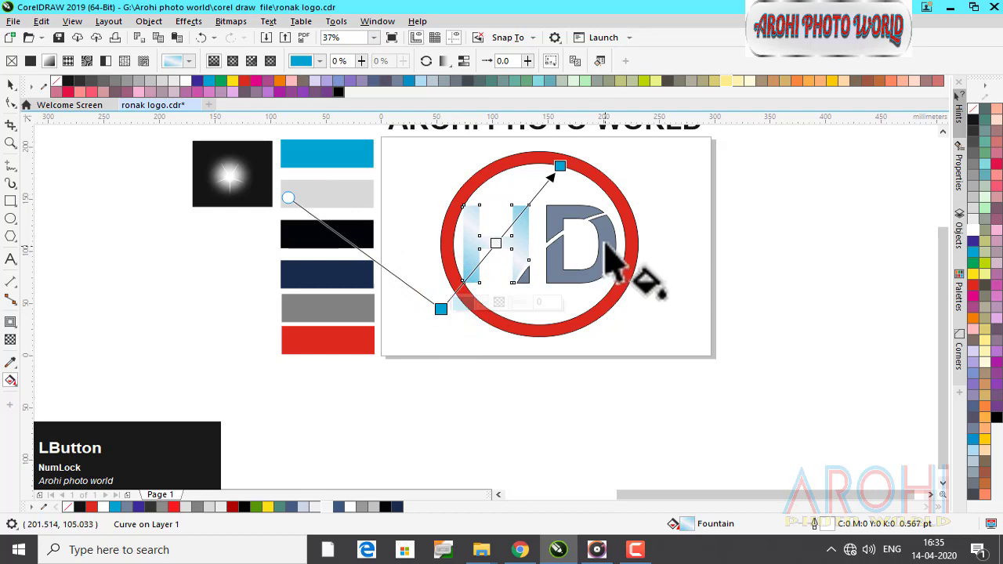
# Copy the H's cyan-to-white gradient fill onto the upper piece of the D
pyautogui.click(519, 273)
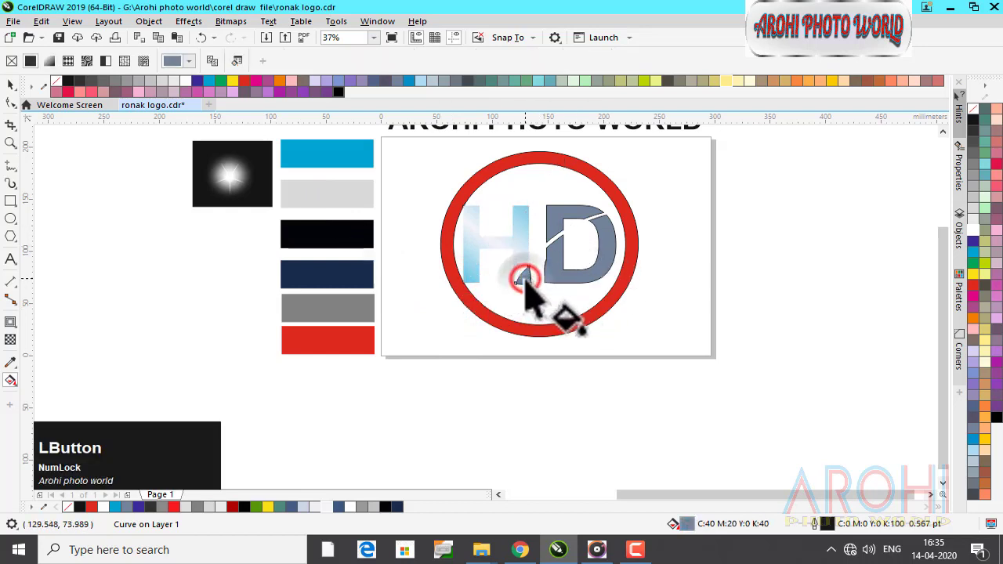
pyautogui.click(558, 208)
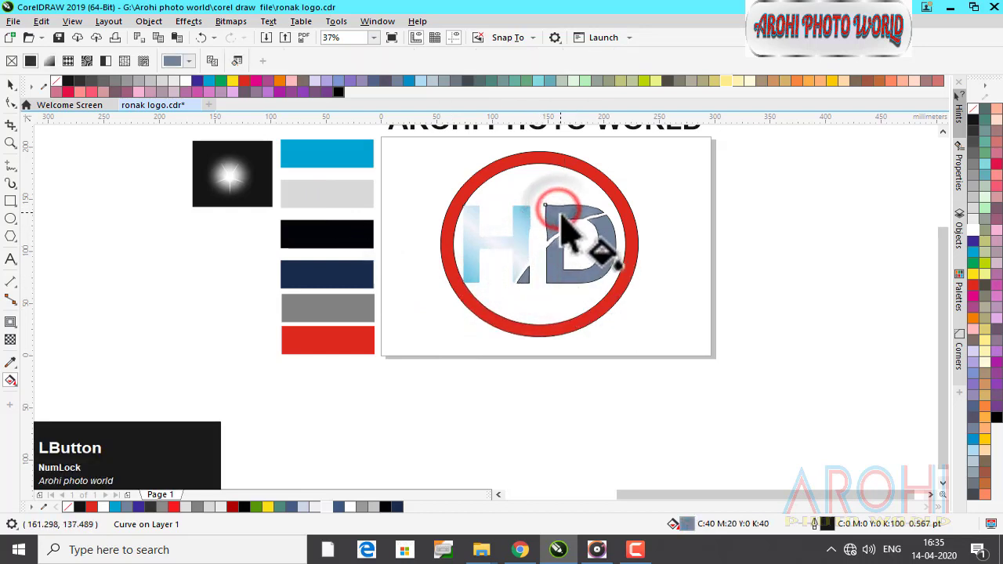
pyautogui.click(474, 249)
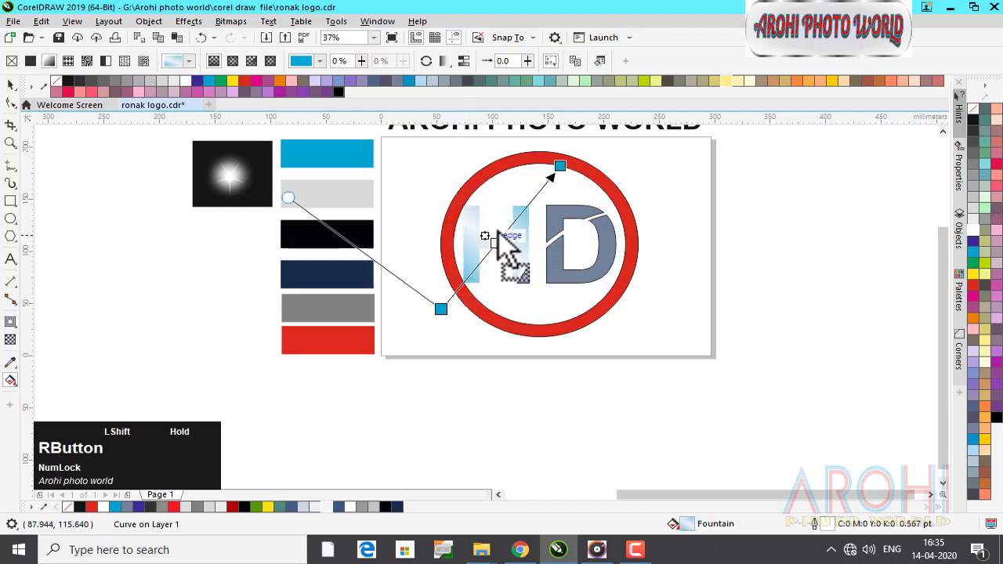
pyautogui.moveTo(497, 233); pyautogui.dragTo(558, 215)
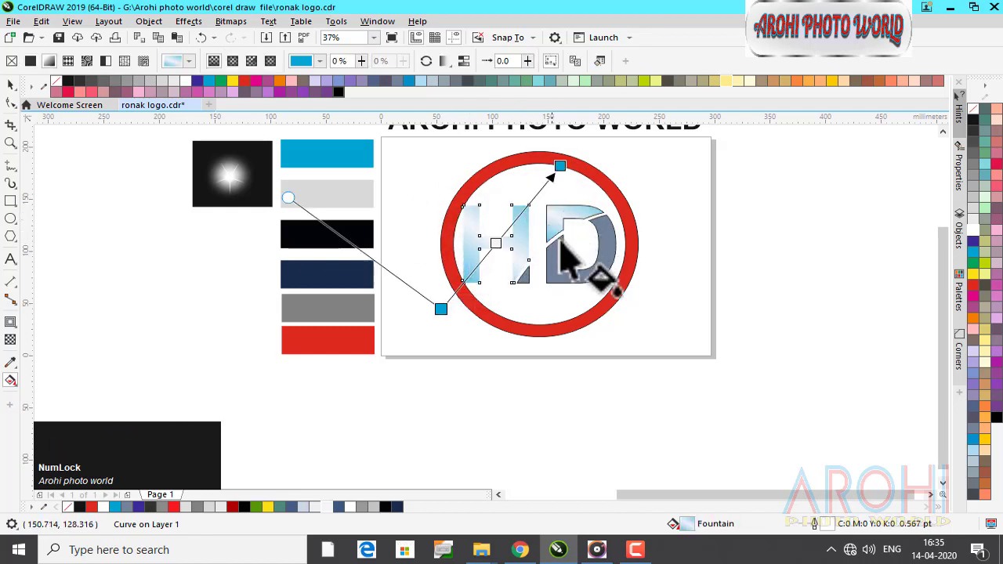
pyautogui.click(11, 83)
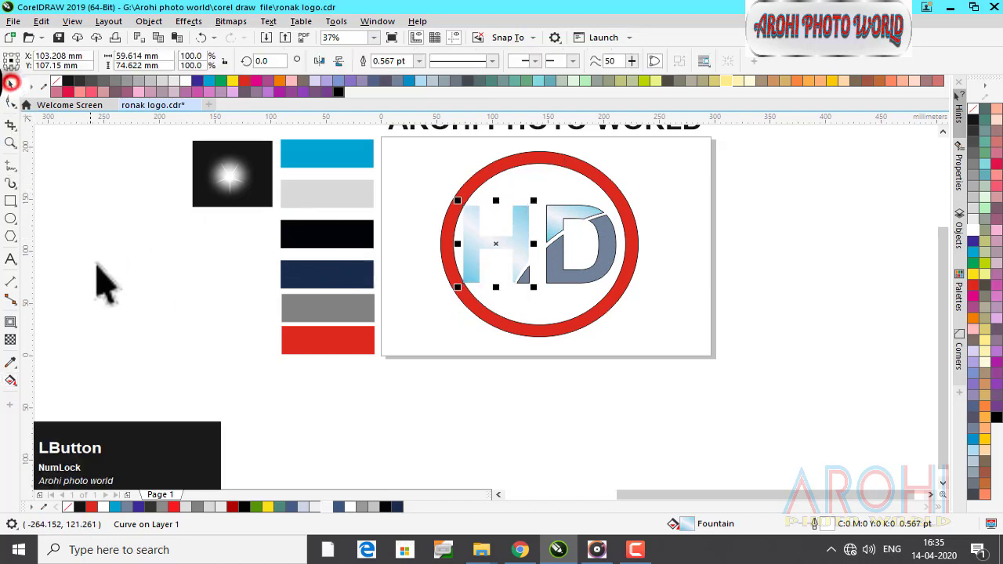
pyautogui.click(98, 266)
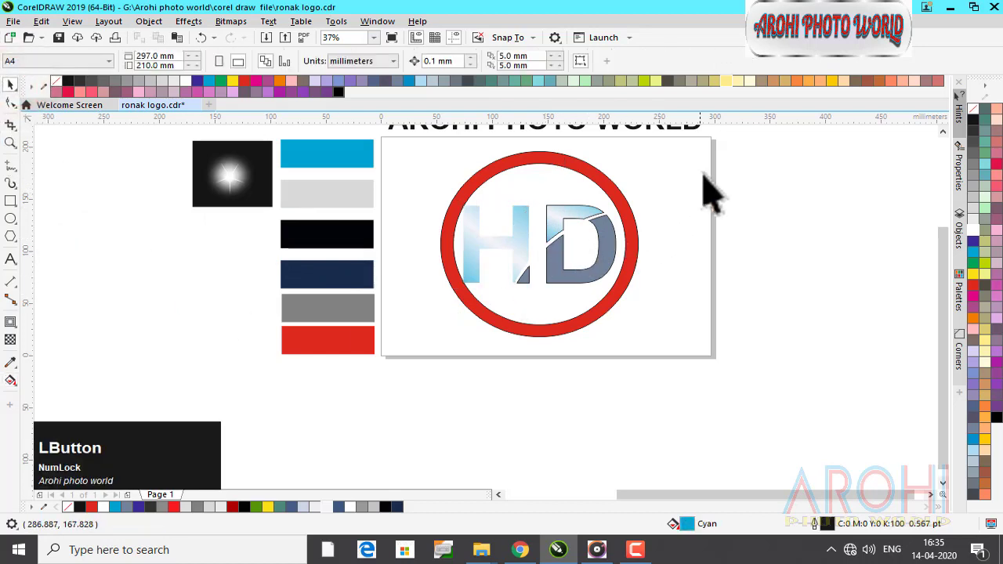
# Draw a rectangle about 303 by 207 mm over the page and fill it black with no outline
pyautogui.click(11, 201)
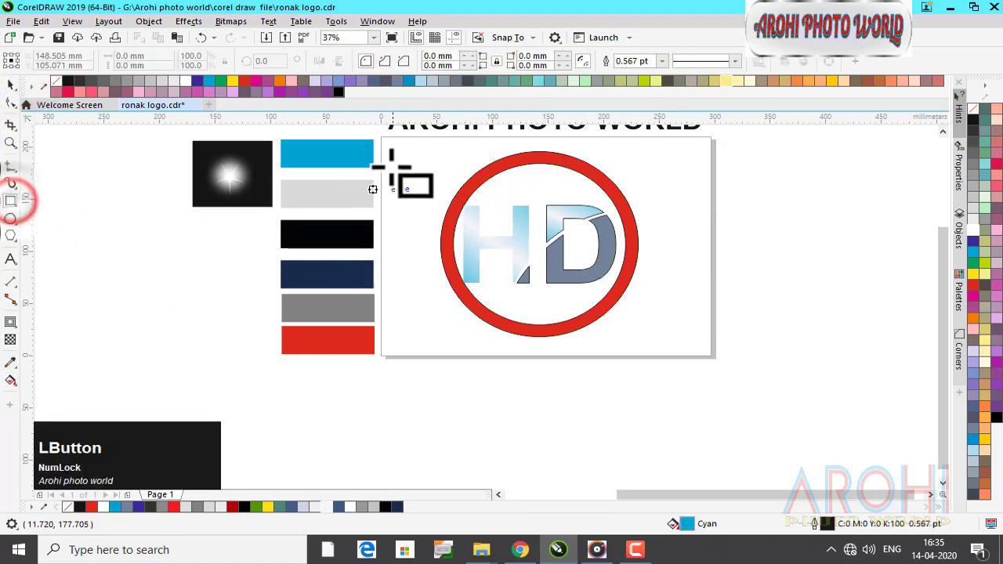
pyautogui.moveTo(373, 140); pyautogui.dragTo(710, 356)
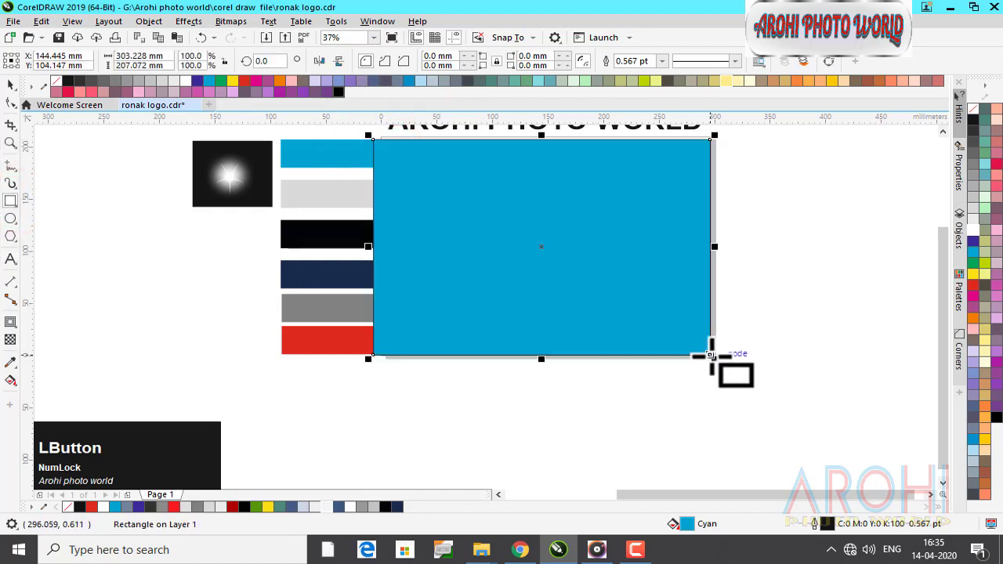
pyautogui.click(972, 118)
pyautogui.rightClick(971, 117)
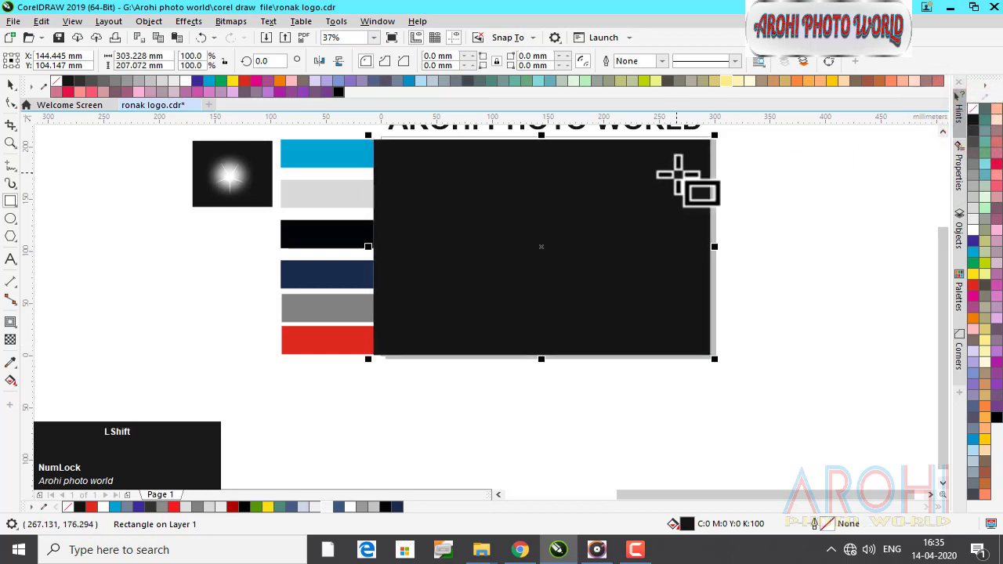
# Send the black background rectangle behind the HD logo and deselect it
pyautogui.press('pagedown')
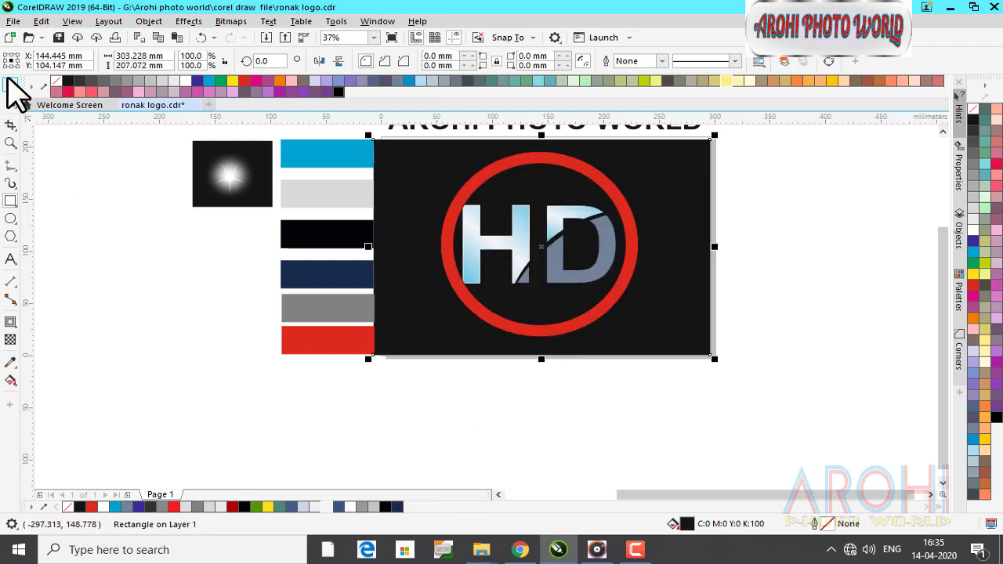
pyautogui.click(11, 85)
pyautogui.click(740, 352)
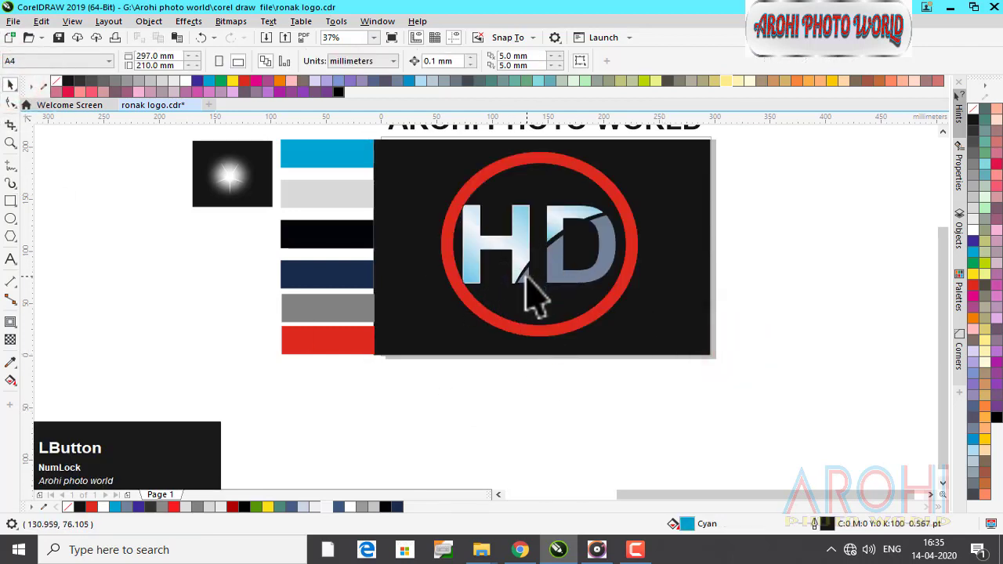
# Weld the small lower-right piece of the H and the lower piece of the D into one object
pyautogui.click(533, 279)
pyautogui.keyDown('shift'); pyautogui.click(566, 276); pyautogui.keyUp('shift')
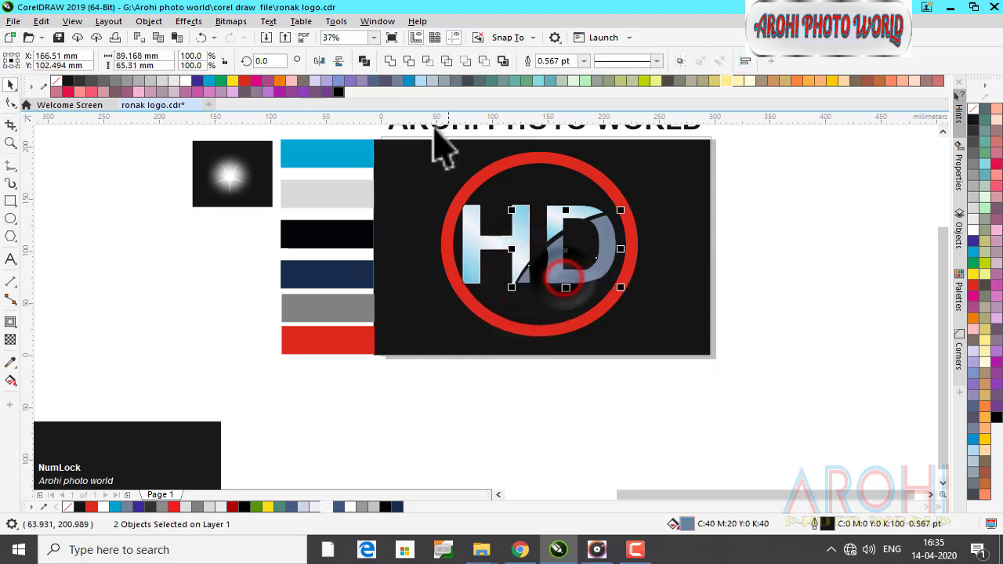
pyautogui.click(389, 60)
pyautogui.click(795, 263)
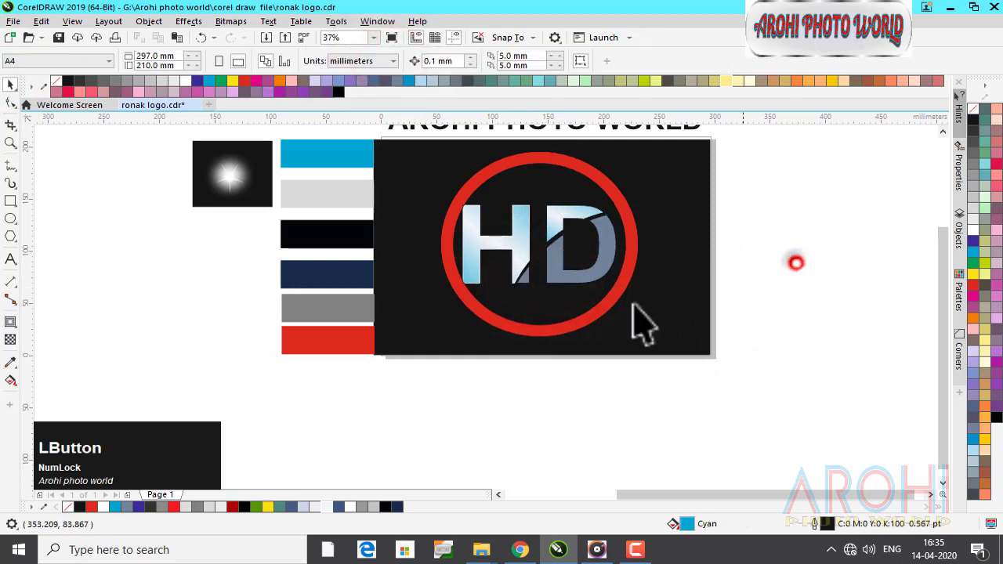
# Apply a diagonal linear fountain fill to the welded lower pieces, from lower left to upper right, with white at both ends
pyautogui.click(526, 276)
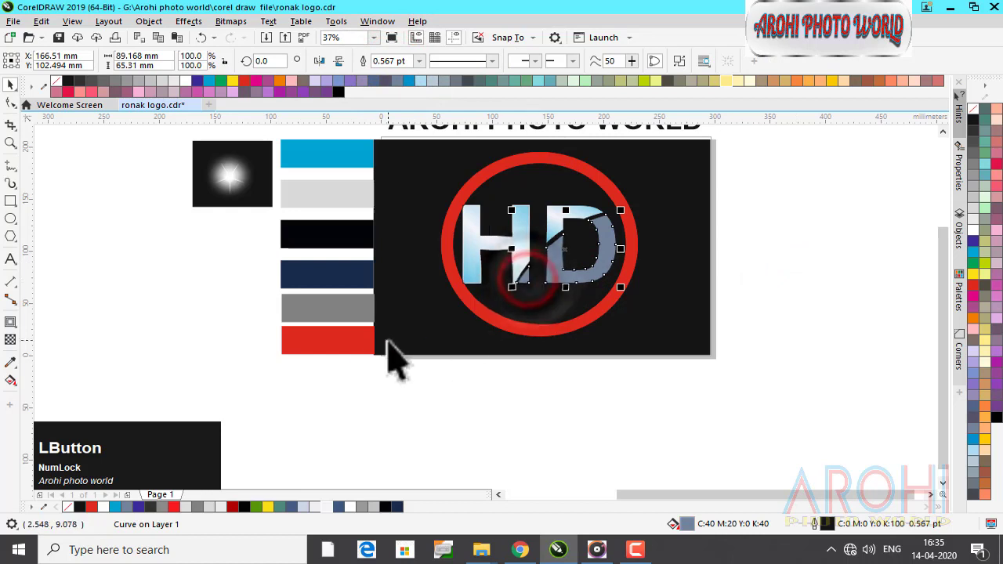
pyautogui.click(10, 381)
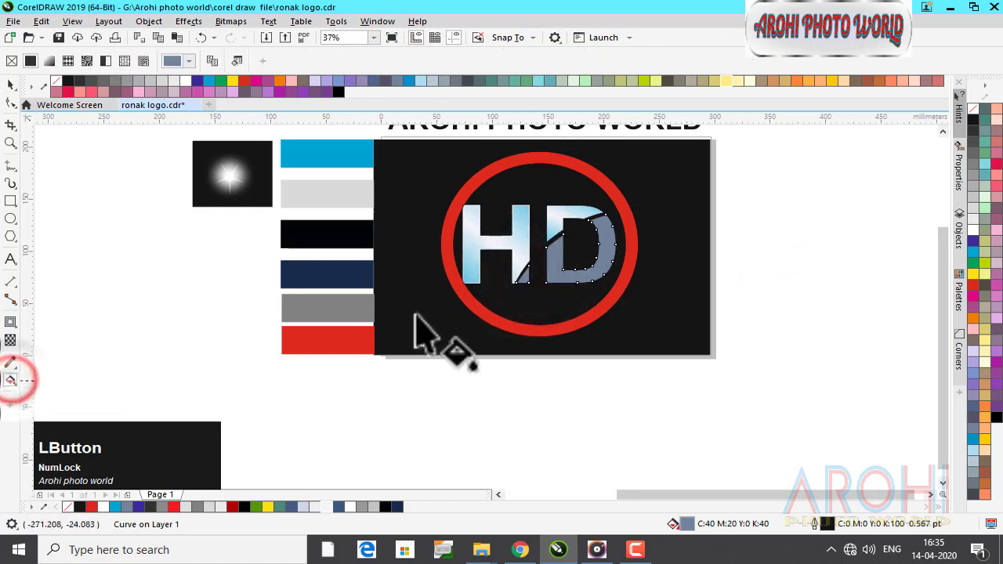
pyautogui.moveTo(517, 291); pyautogui.dragTo(624, 208)
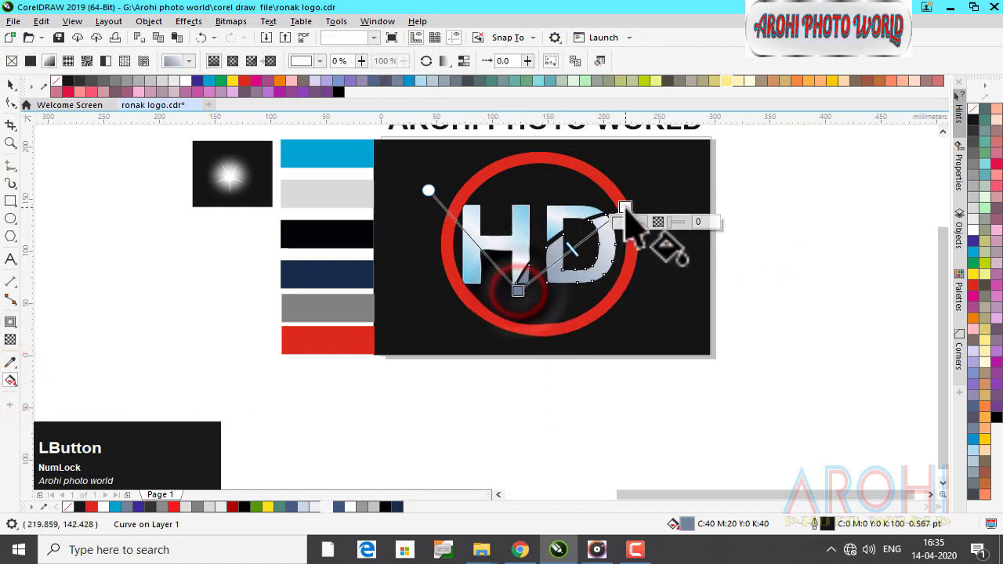
pyautogui.moveTo(517, 300); pyautogui.dragTo(508, 301)
pyautogui.click(512, 303)
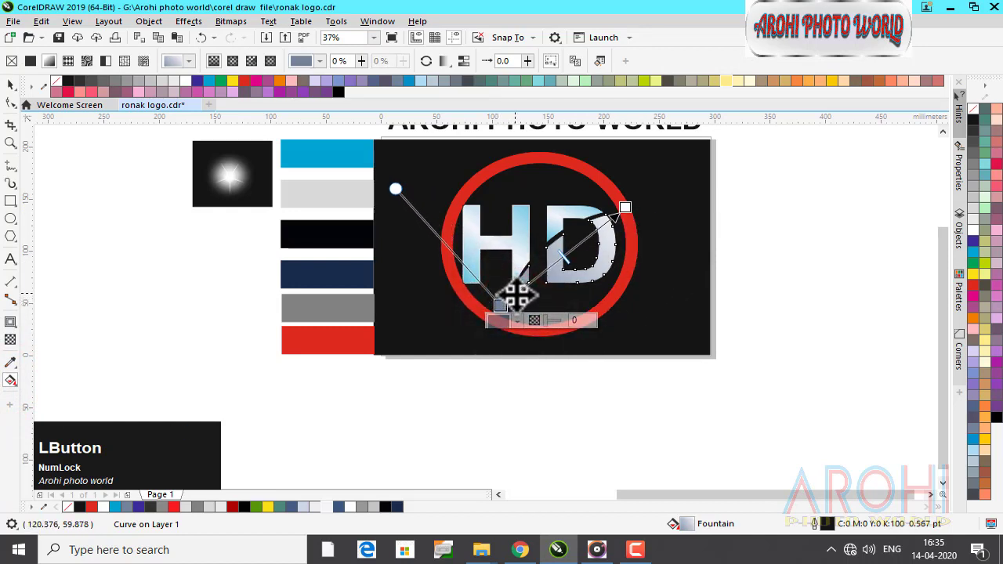
pyautogui.click(974, 227)
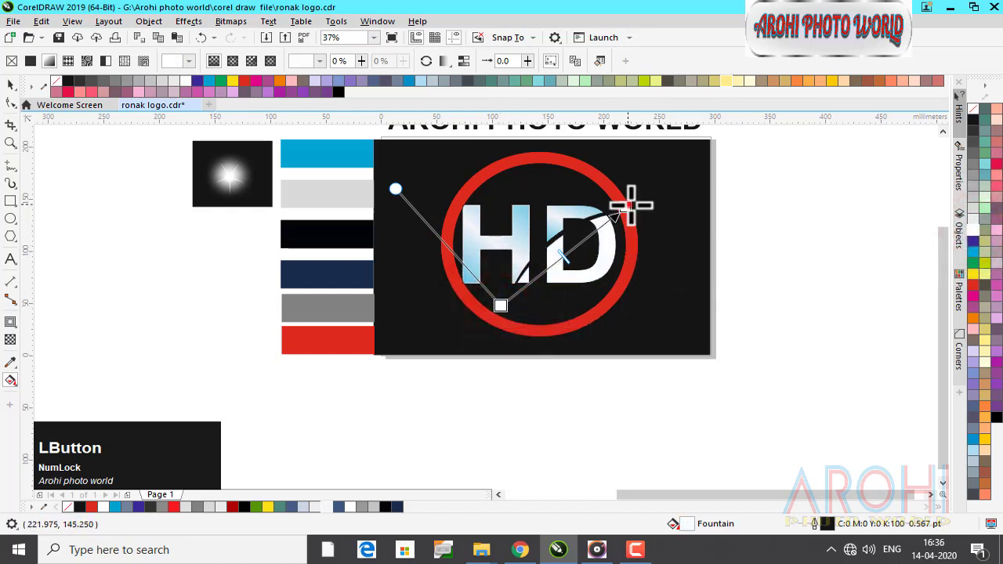
# Extend the gradient's end beyond the D and add five intermediate white and grey nodes, including ones at 83%, 53%, 39% and 20%
pyautogui.moveTo(631, 205)
pyautogui.mouseDown()
pyautogui.moveTo(632, 190)
pyautogui.moveTo(645, 196)
pyautogui.mouseUp()
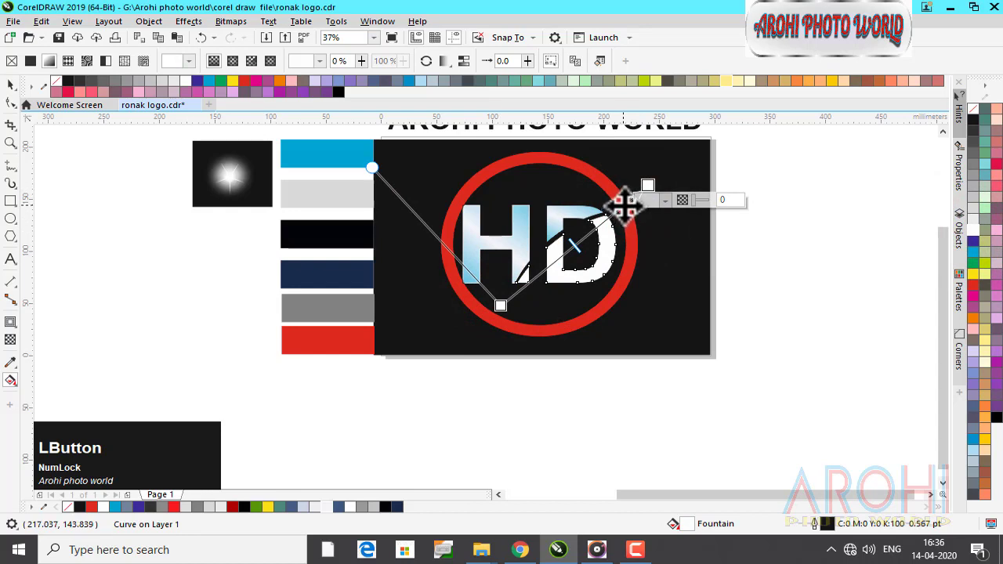
pyautogui.doubleClick(625, 205)
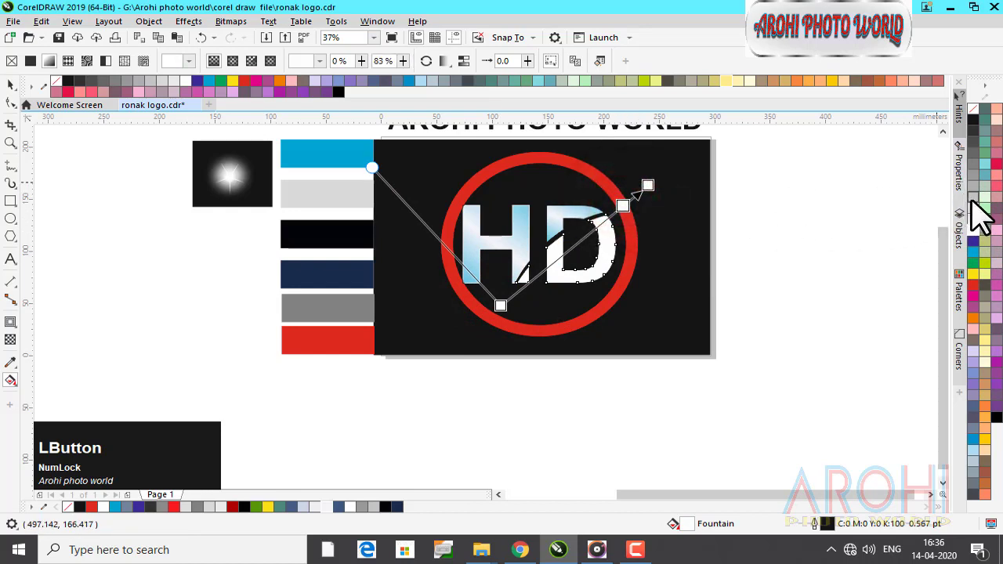
pyautogui.moveTo(972, 202); pyautogui.dragTo(601, 227)
pyautogui.moveTo(972, 230); pyautogui.dragTo(578, 242)
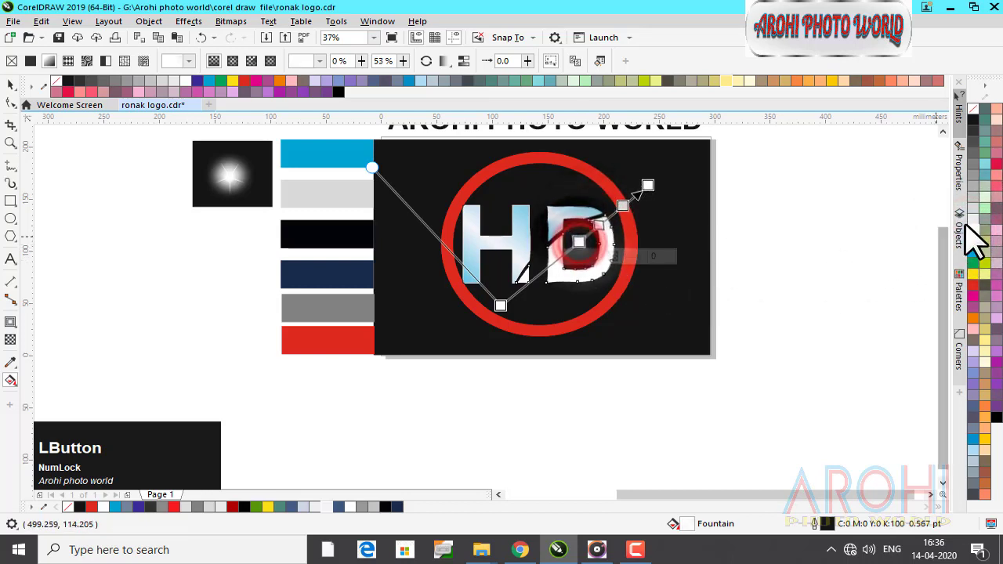
pyautogui.moveTo(973, 210); pyautogui.dragTo(559, 261)
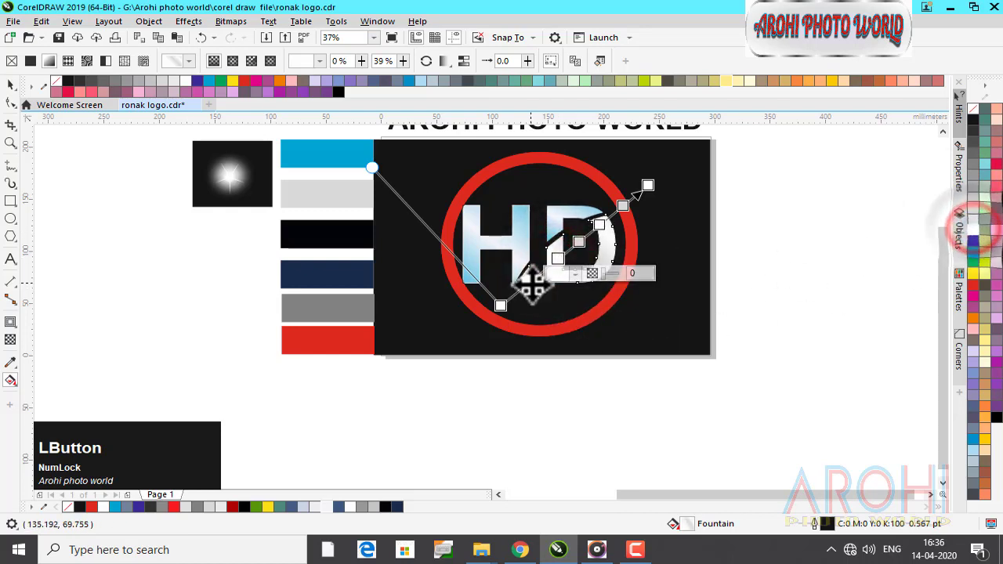
pyautogui.moveTo(532, 280); pyautogui.dragTo(530, 280)
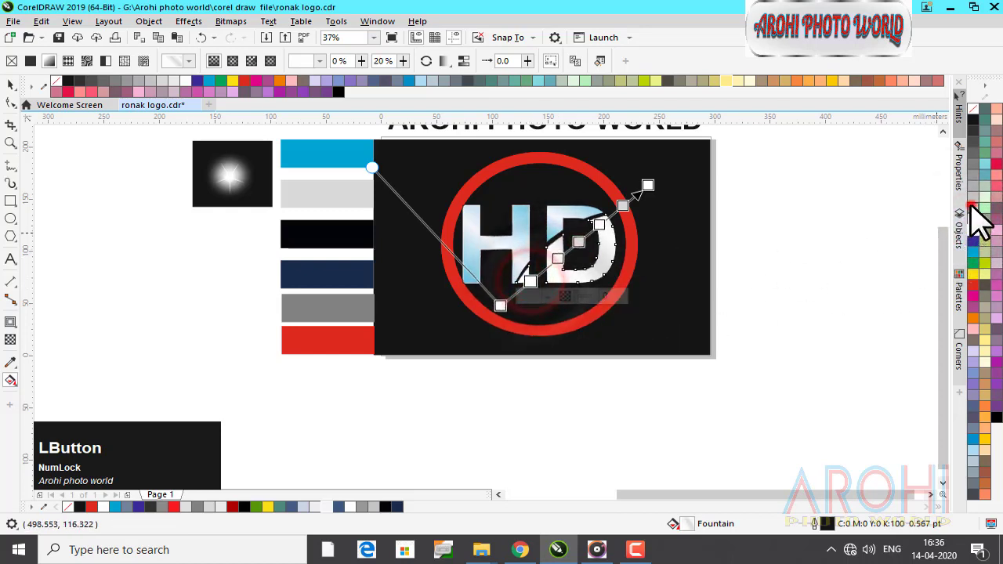
# Recolour the gradient nodes at 83%, 53% and 20% with darker shades of light grey for a silver effect
pyautogui.moveTo(971, 206); pyautogui.dragTo(623, 205)
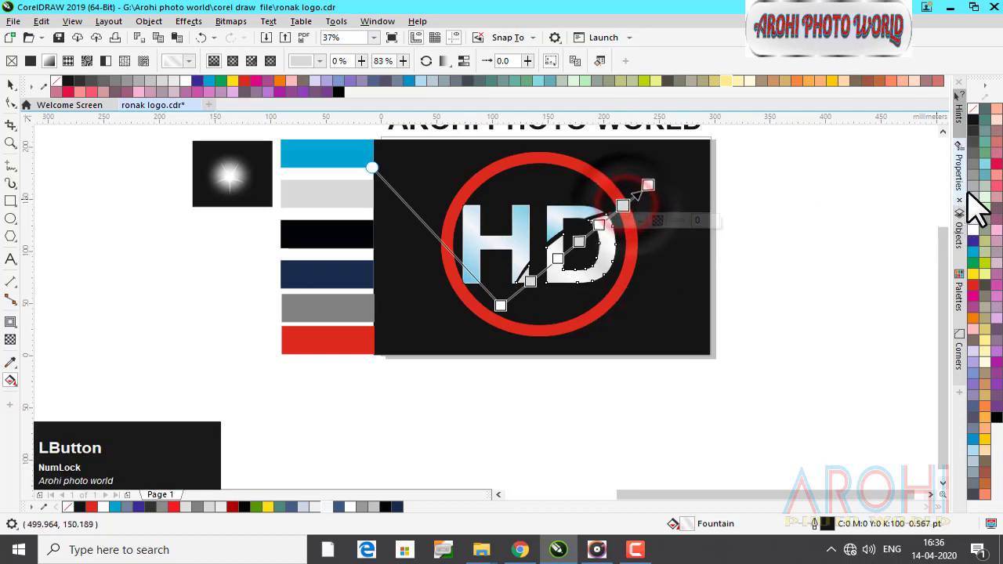
pyautogui.moveTo(969, 193); pyautogui.dragTo(562, 245)
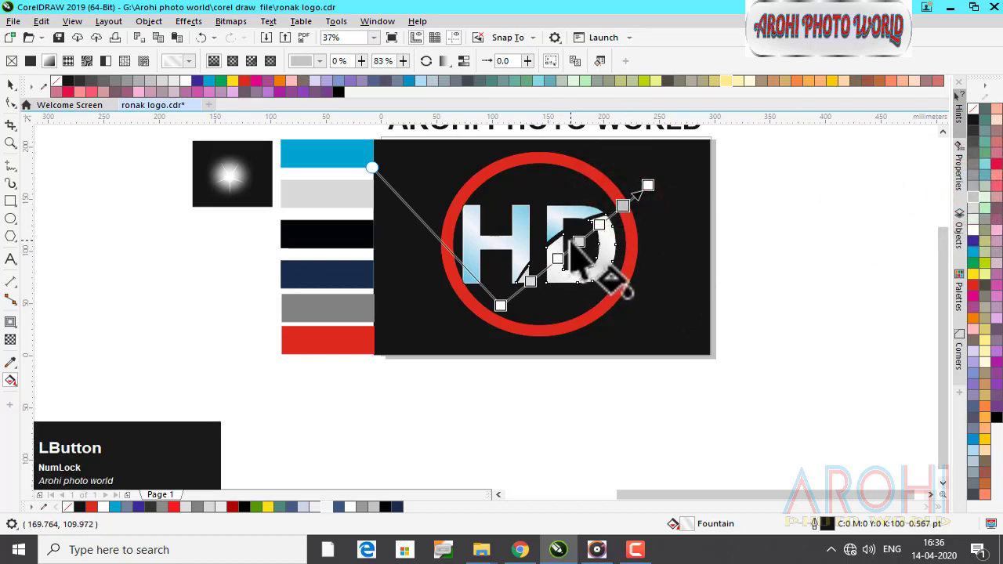
pyautogui.moveTo(978, 212); pyautogui.dragTo(532, 281)
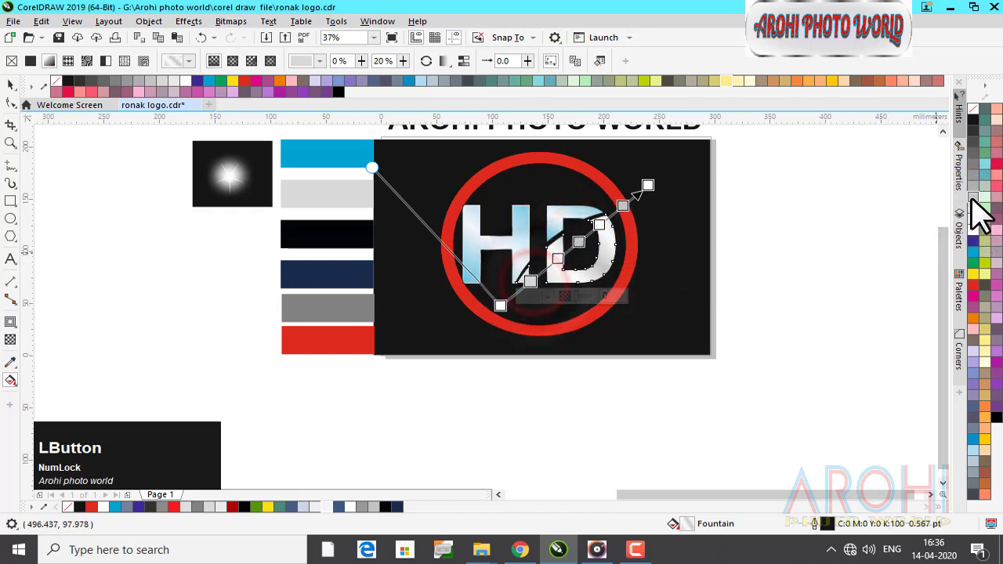
pyautogui.click(972, 196)
pyautogui.click(686, 296)
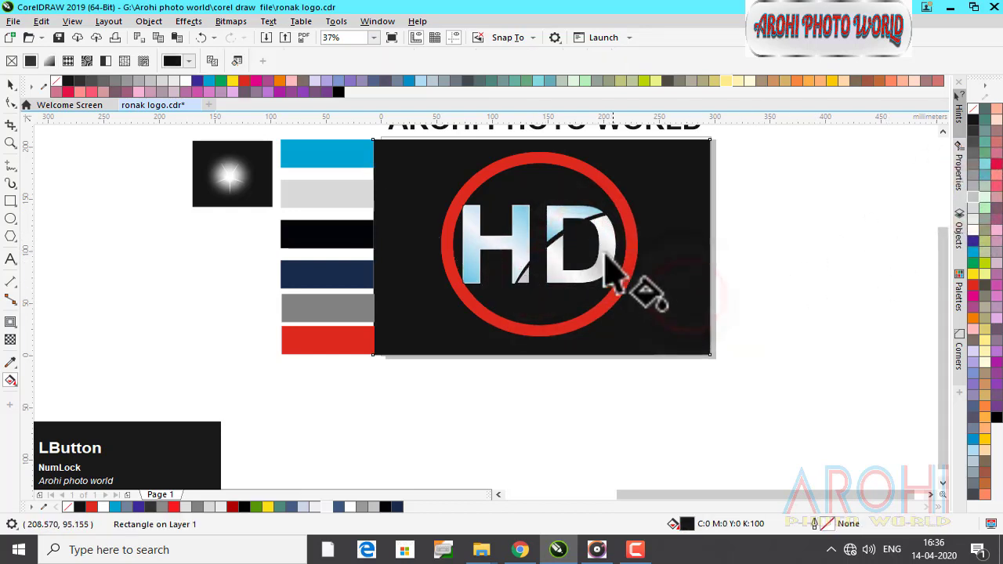
# Give the upper piece of the D and the H a white outline
pyautogui.scroll(4, 559, 268)
pyautogui.scroll(-4, 560, 270)
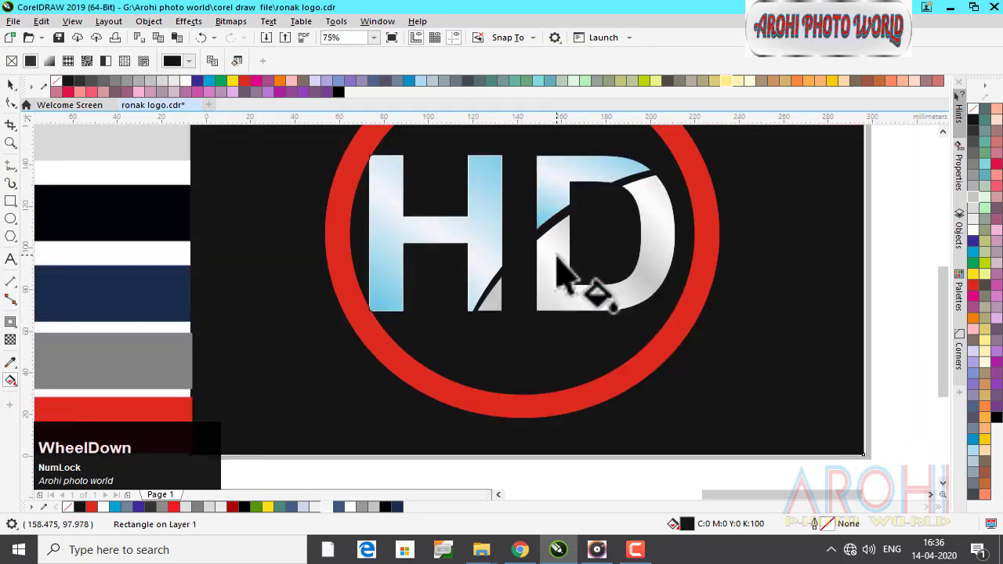
pyautogui.scroll(4, 540, 225)
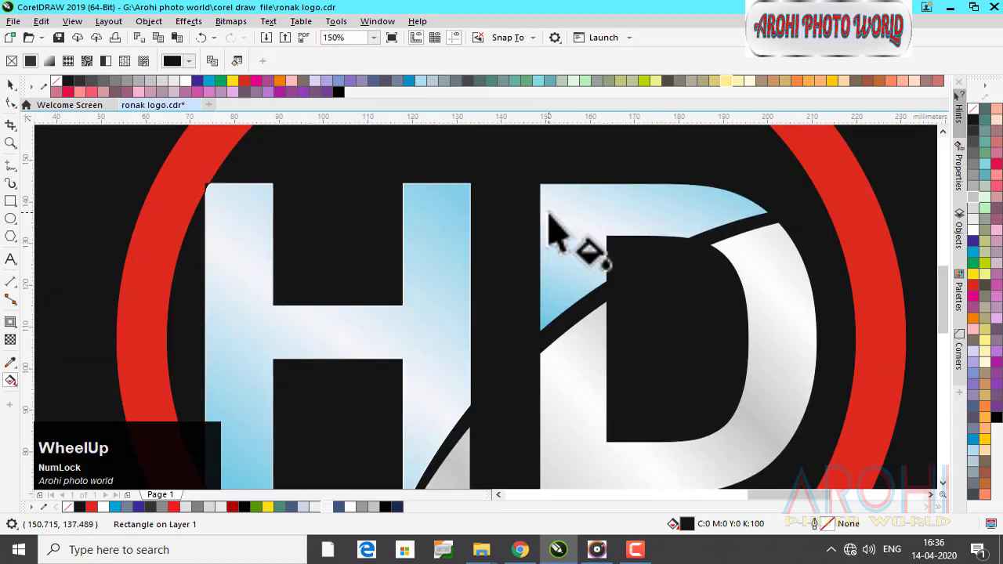
pyautogui.scroll(-2, 549, 215)
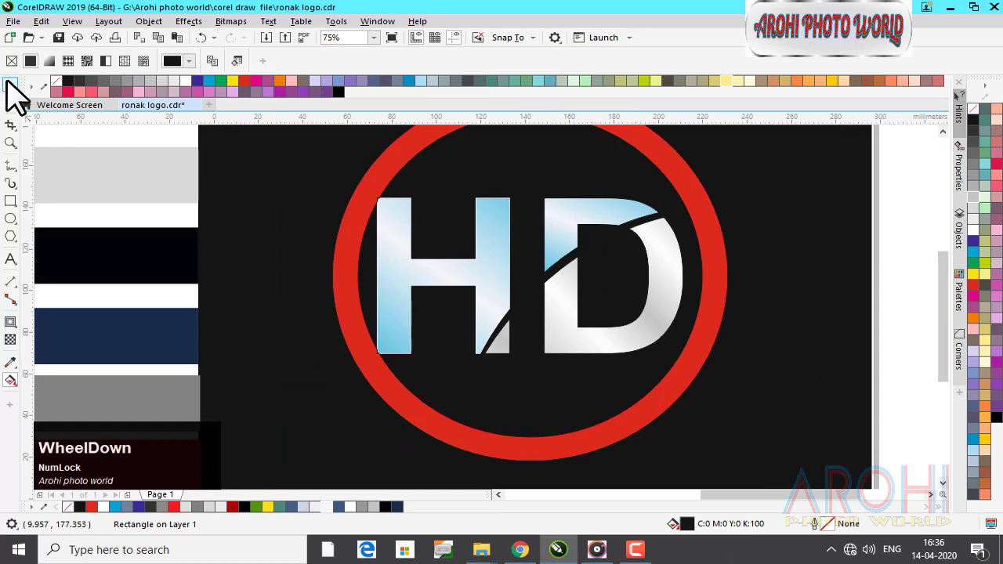
pyautogui.click(10, 84)
pyautogui.click(556, 205)
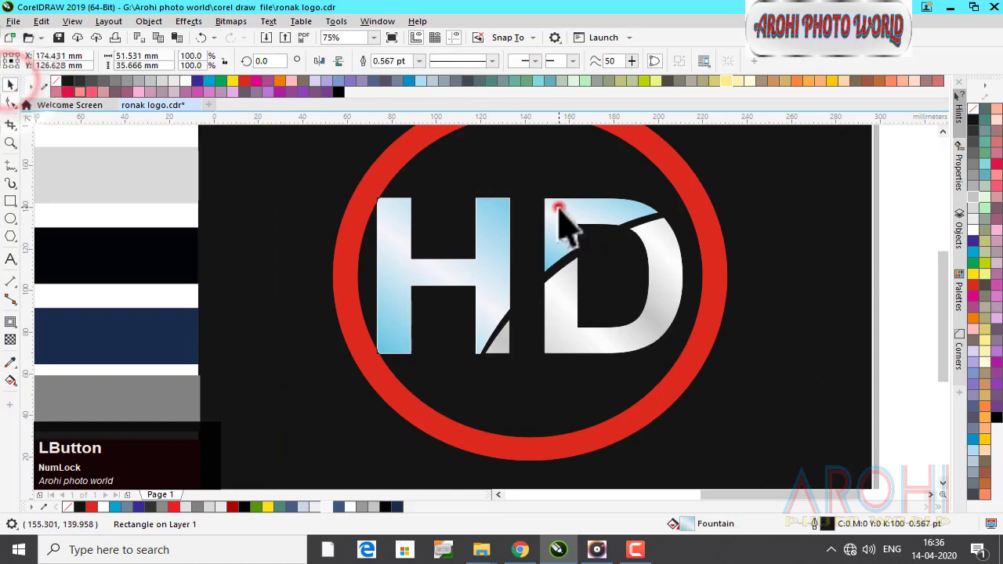
pyautogui.click(501, 214)
pyautogui.rightClick(971, 229)
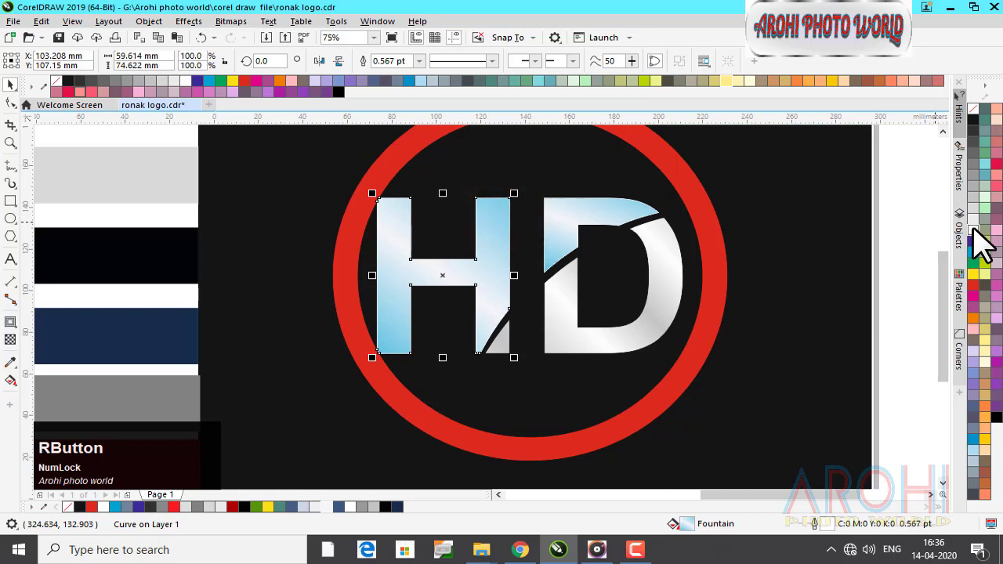
pyautogui.click(754, 335)
# Select all the parts of the white light flare and move them onto the upper-right corner of the H
pyautogui.scroll(-1, 629, 342)
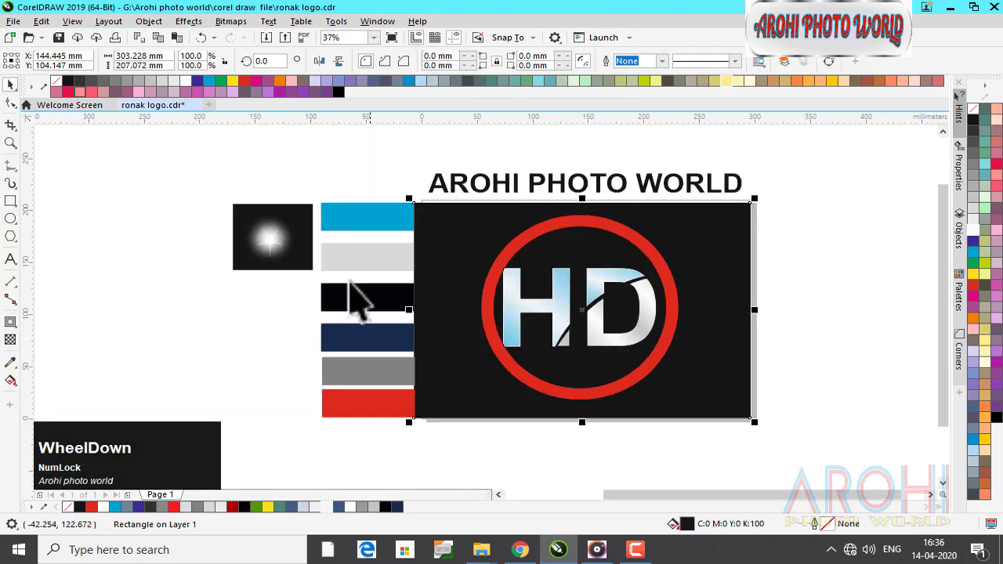
pyautogui.click(272, 240)
pyautogui.moveTo(297, 162); pyautogui.dragTo(247, 273)
pyautogui.moveTo(317, 254); pyautogui.dragTo(569, 274)
pyautogui.scroll(4, 570, 272)
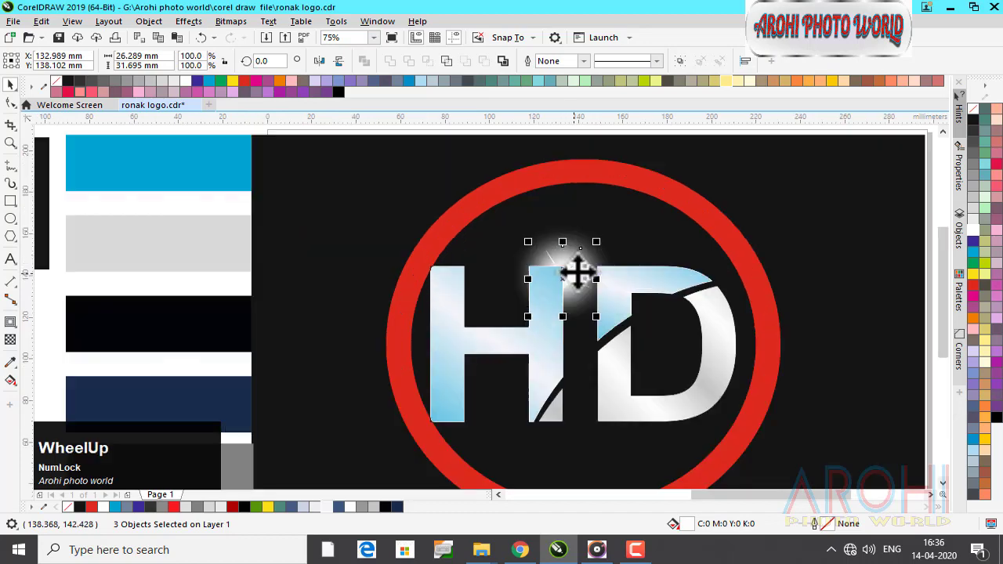
pyautogui.press('shift')
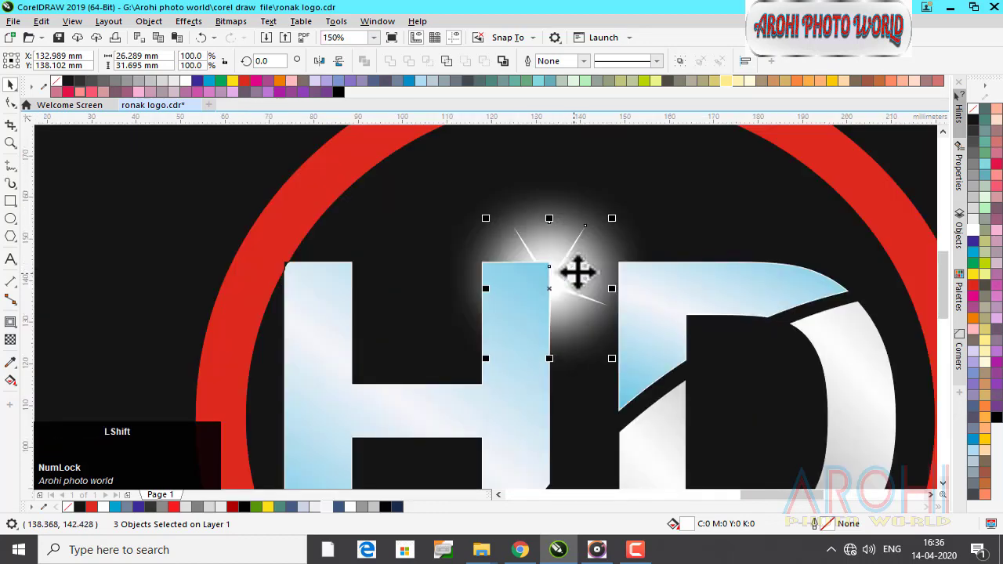
# Add the remaining flare parts to the selection and bring the whole light flare in front of the H
pyautogui.keyDown('shift'); pyautogui.click(578, 271); pyautogui.keyUp('shift')
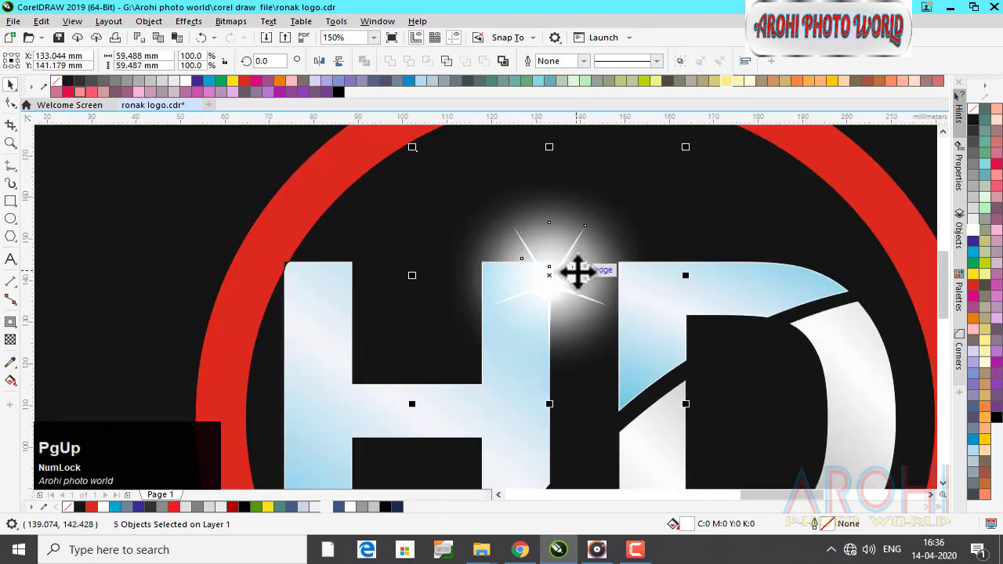
pyautogui.scroll(-2, 595, 290)
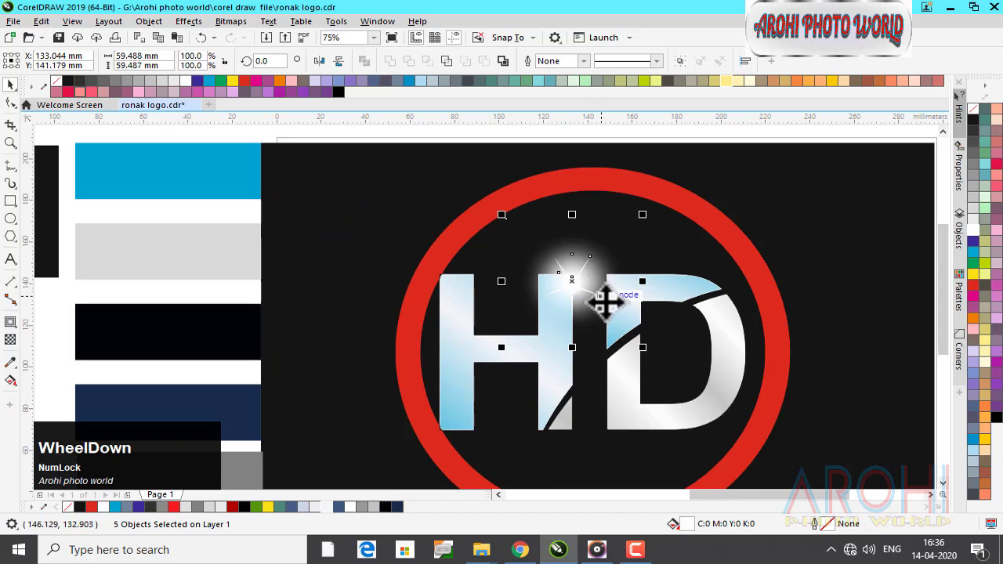
pyautogui.click(603, 459)
pyautogui.scroll(-1, 604, 459)
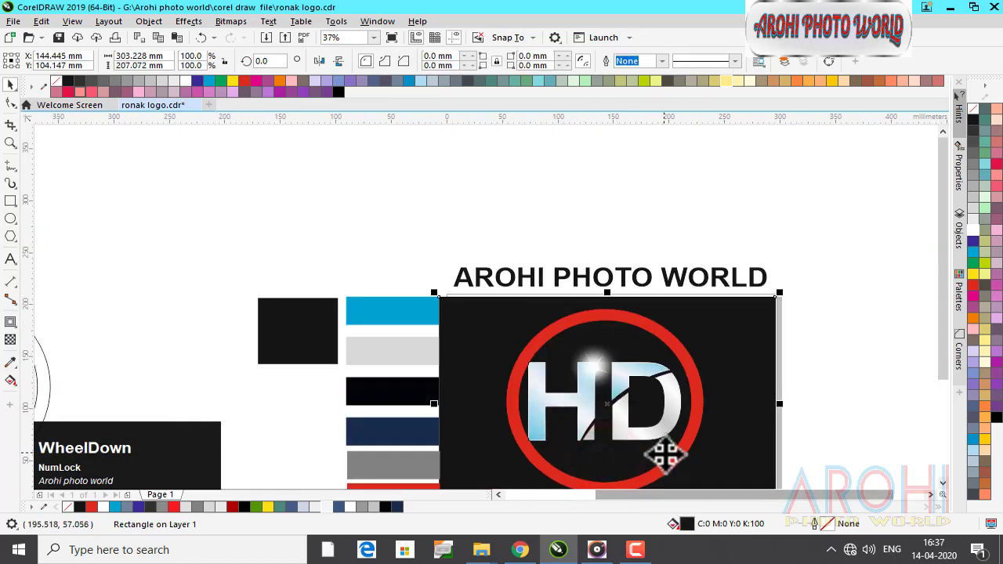
# Select the ring, the HD letter pieces and the flare together and remove their outlines
pyautogui.click(11, 143)
pyautogui.moveTo(239, 242); pyautogui.dragTo(808, 448)
pyautogui.press('space')
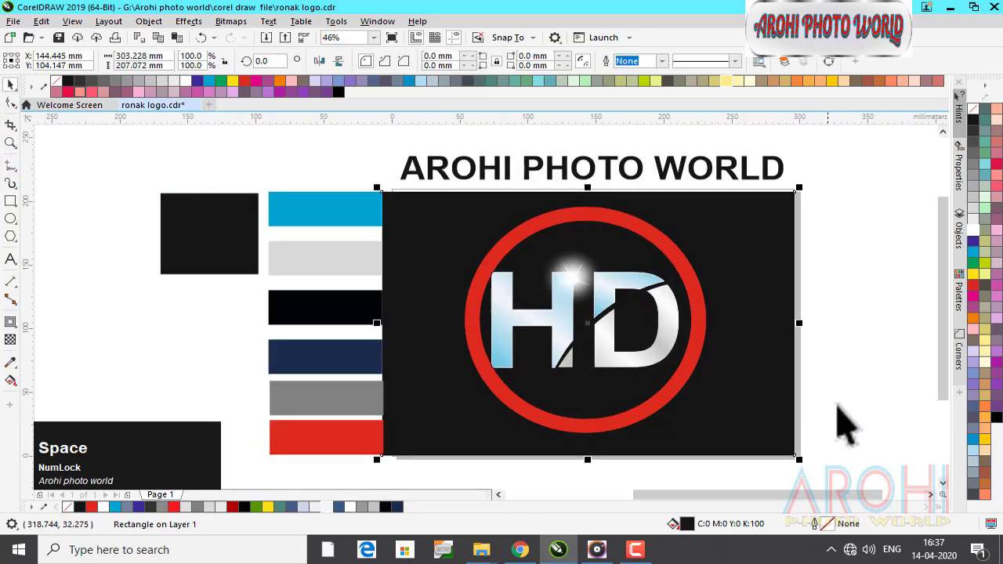
pyautogui.click(856, 392)
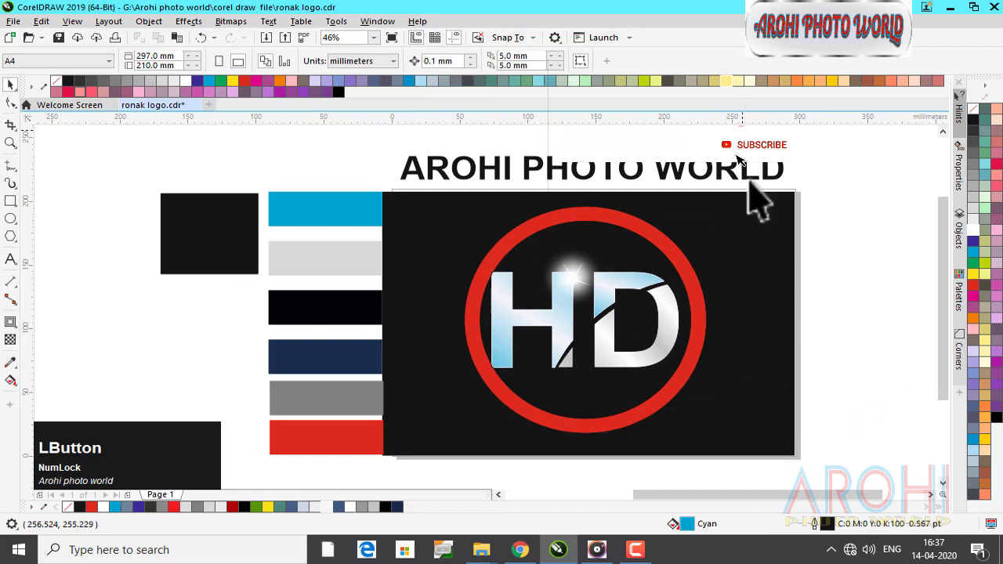
pyautogui.moveTo(741, 129); pyautogui.dragTo(417, 470)
pyautogui.rightClick(976, 110)
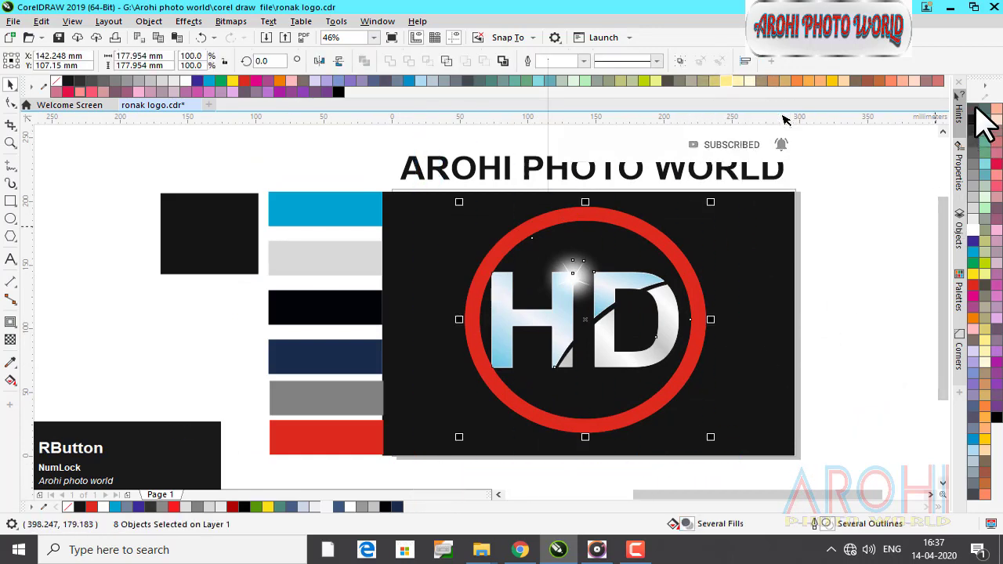
pyautogui.click(879, 354)
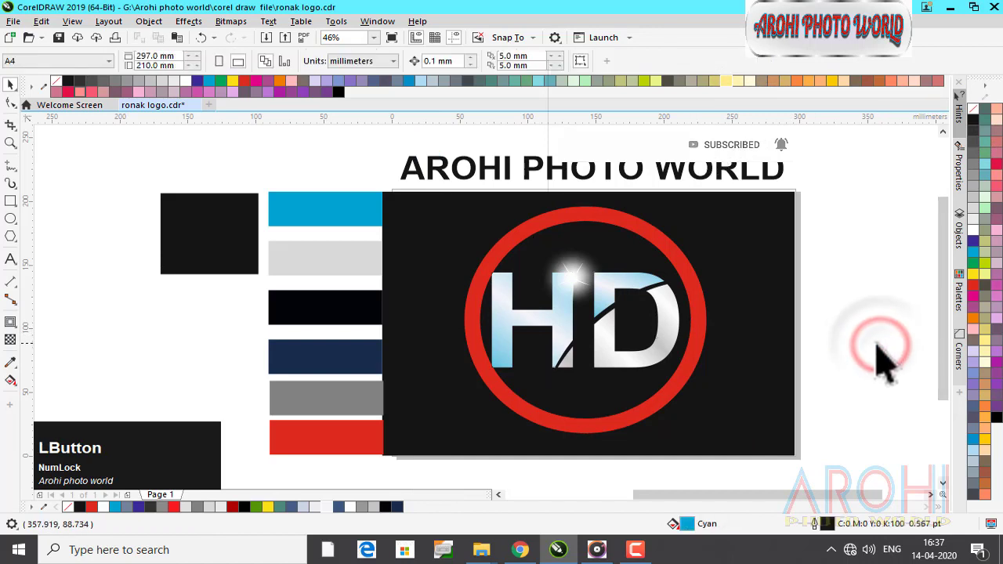